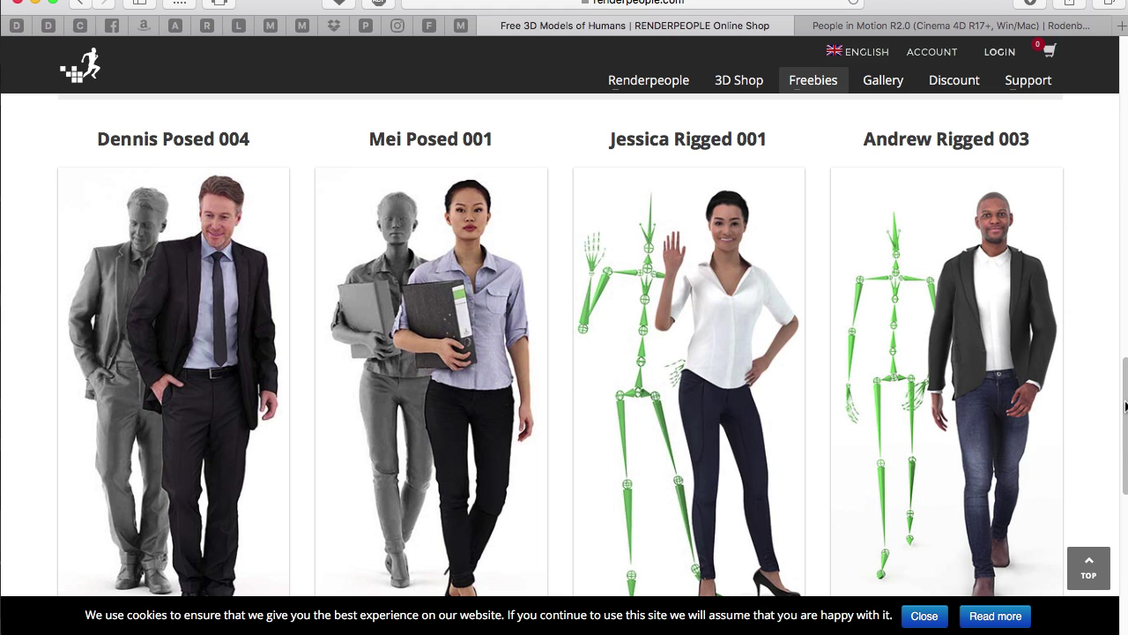
Step: Scroll the Renderpeople Freebies page down to the Andrew Rigged 003 card and its Download Andrew button
{"action": "left_click_drag", "start_coordinate": [1124, 431], "coordinate": [1105, 458]}
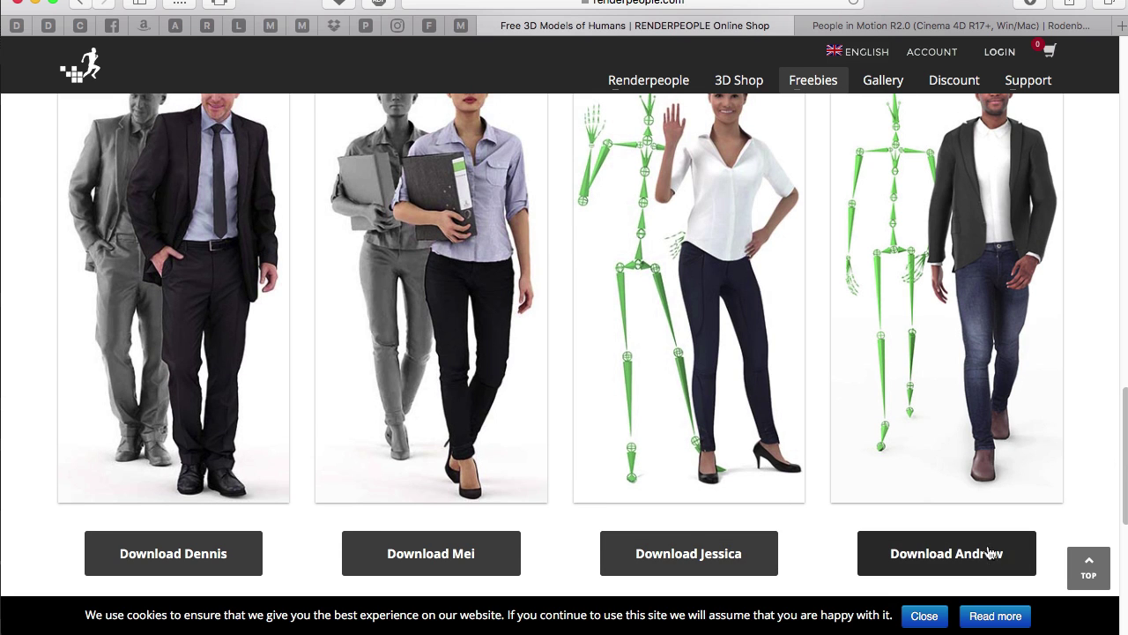
{"action": "scroll", "coordinate": [592, 338], "scroll_direction": "up", "scroll_amount": 3}
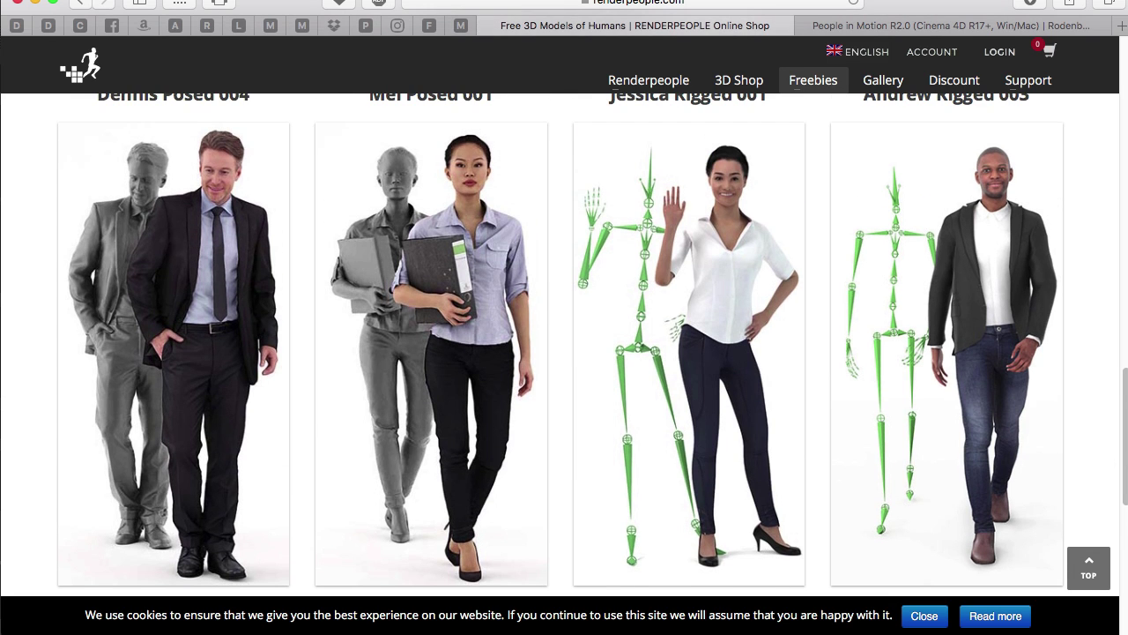
{"action": "scroll", "coordinate": [1126, 478], "scroll_direction": "down", "scroll_amount": 1}
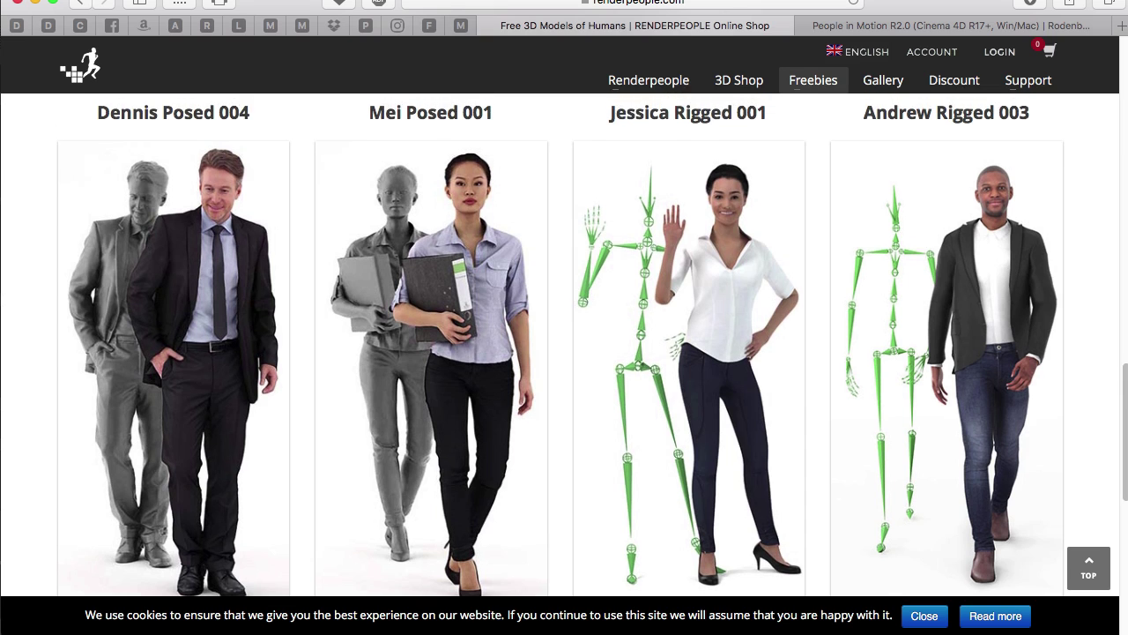
{"action": "scroll", "coordinate": [1125, 478], "scroll_direction": "down", "scroll_amount": 1}
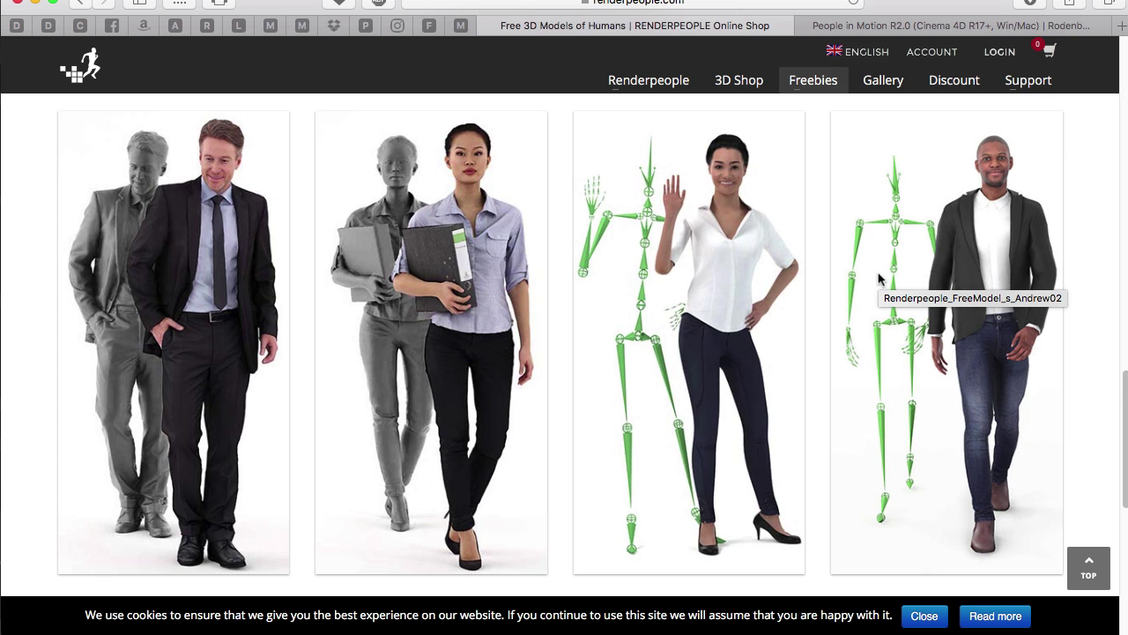
{"action": "scroll", "coordinate": [1126, 444], "scroll_direction": "down", "scroll_amount": 2}
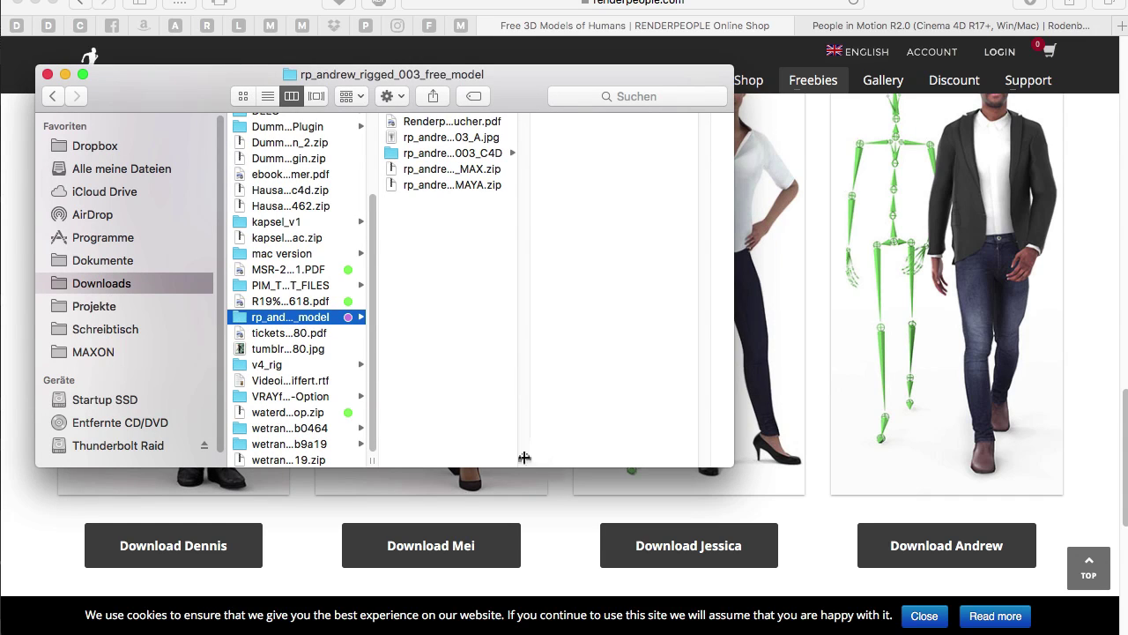
Step: Open the rp_andrew_rigged_003_C4D folder and preview its native.c4d and rp_andrew_rigged_003.fbx files
{"action": "left_click_drag", "start_coordinate": [523, 460], "coordinate": [601, 458]}
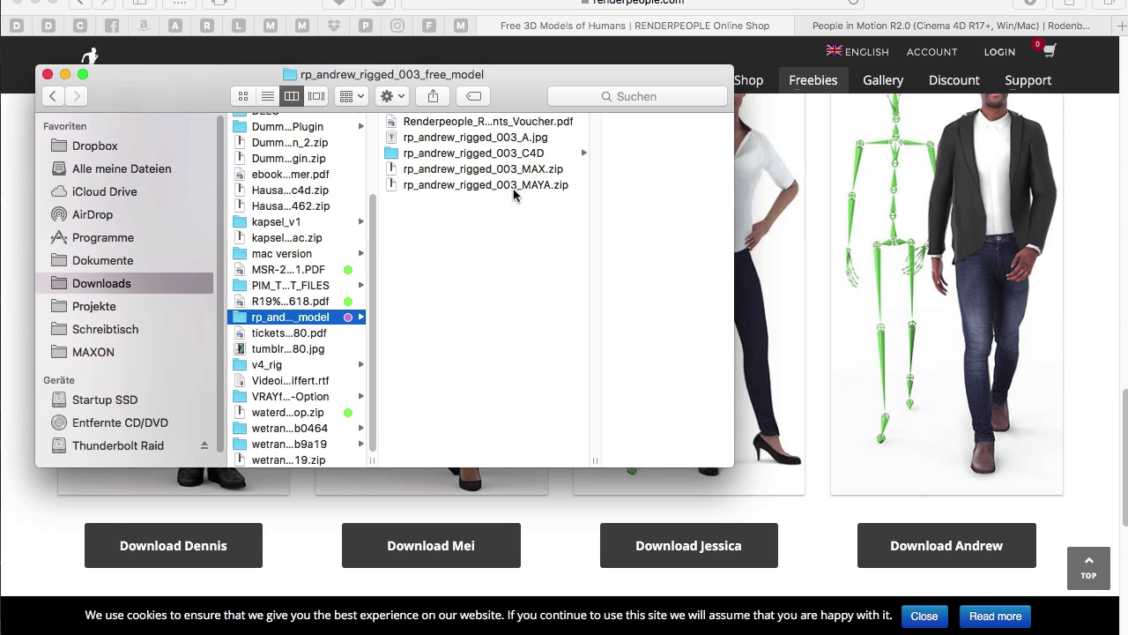
{"action": "left_click", "coordinate": [410, 154]}
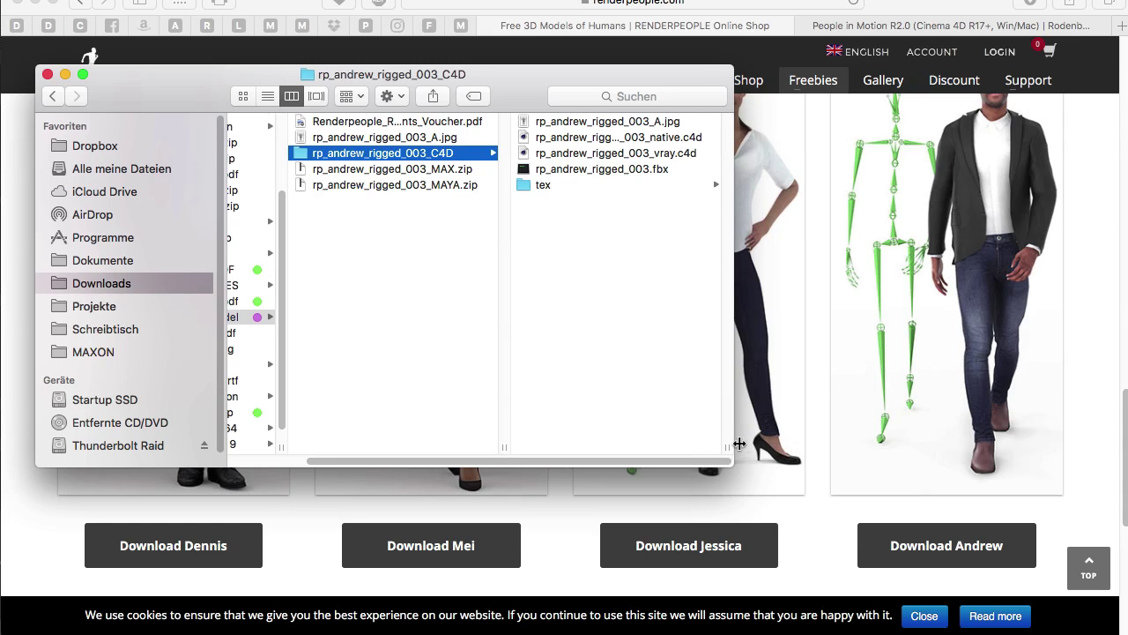
{"action": "left_click_drag", "start_coordinate": [738, 444], "coordinate": [790, 447]}
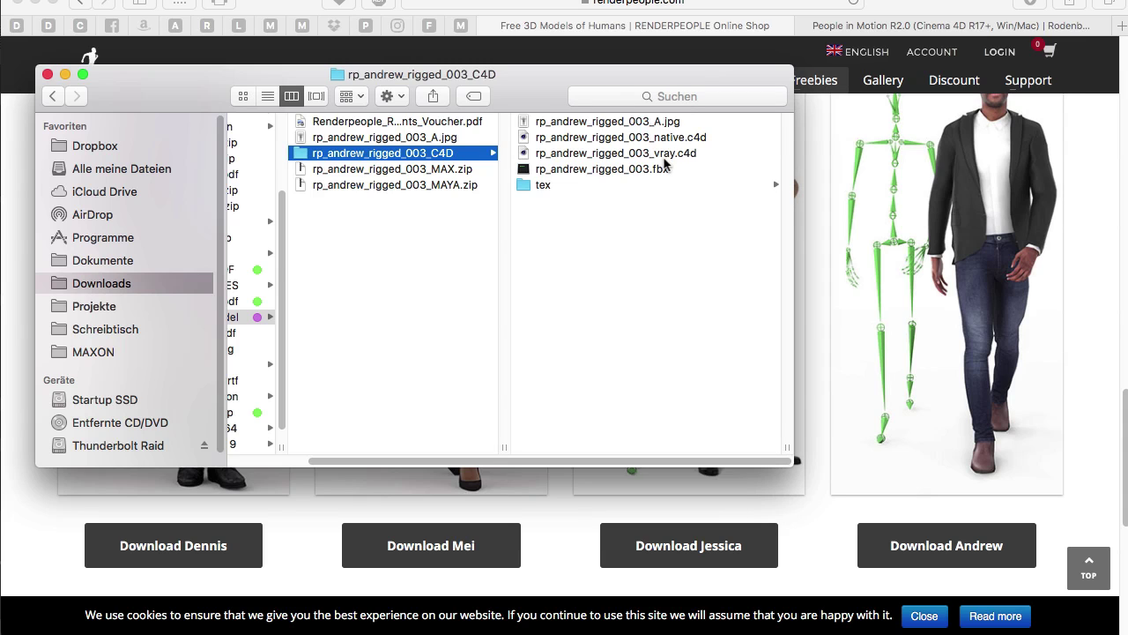
{"action": "left_click", "coordinate": [604, 137]}
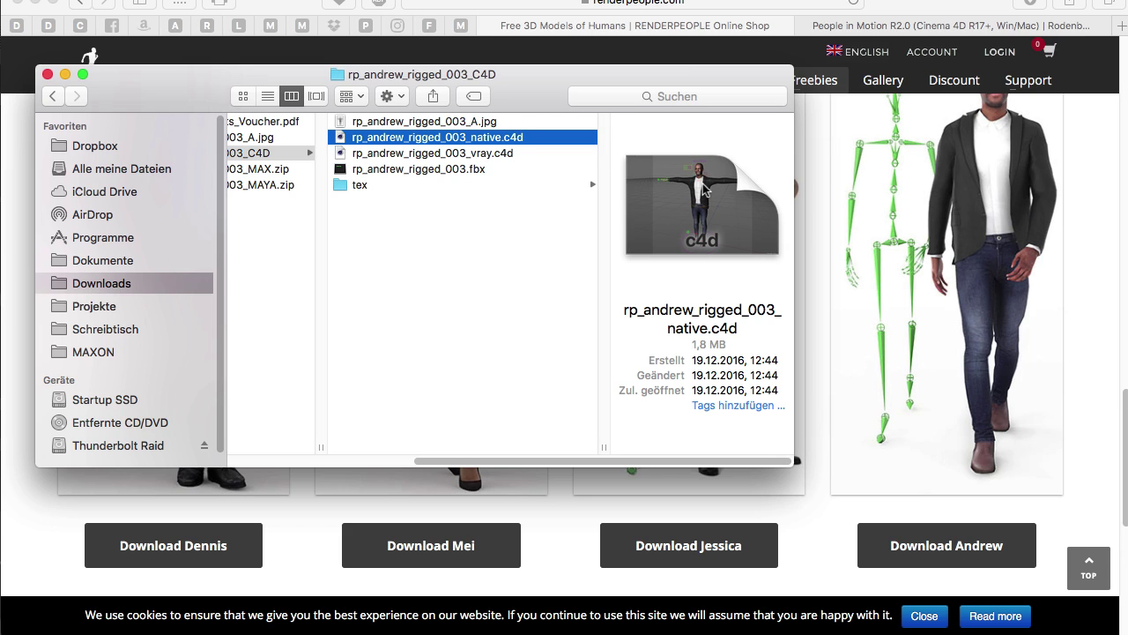
{"action": "left_click", "coordinate": [384, 170]}
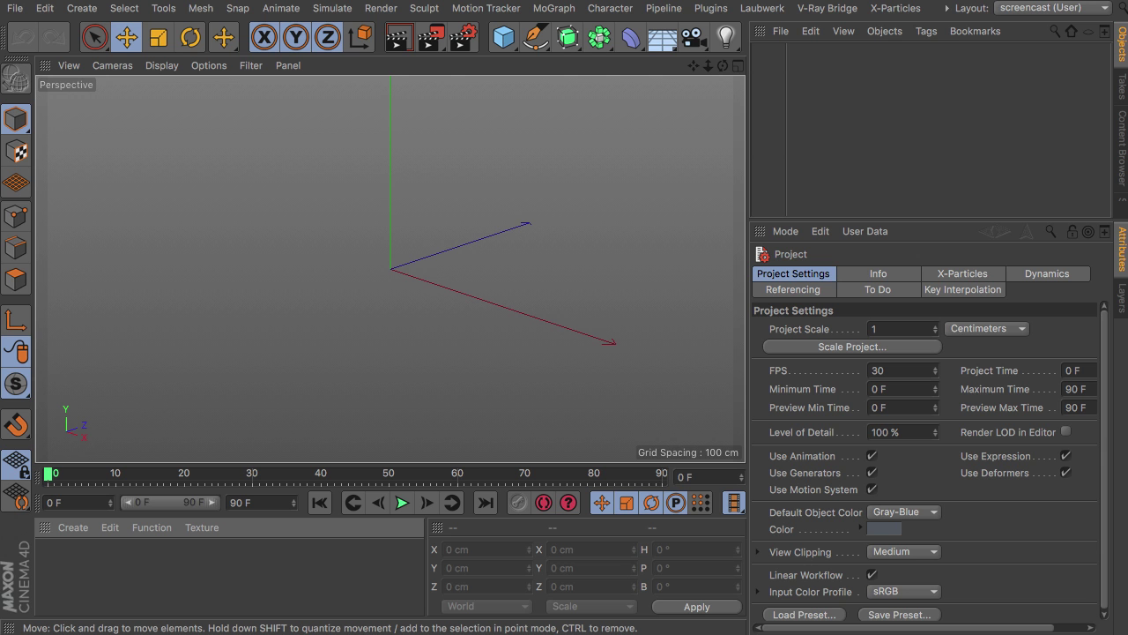
Step: Open rp_andrew_rigged_003.fbx through File > Open
{"action": "left_click", "coordinate": [16, 9]}
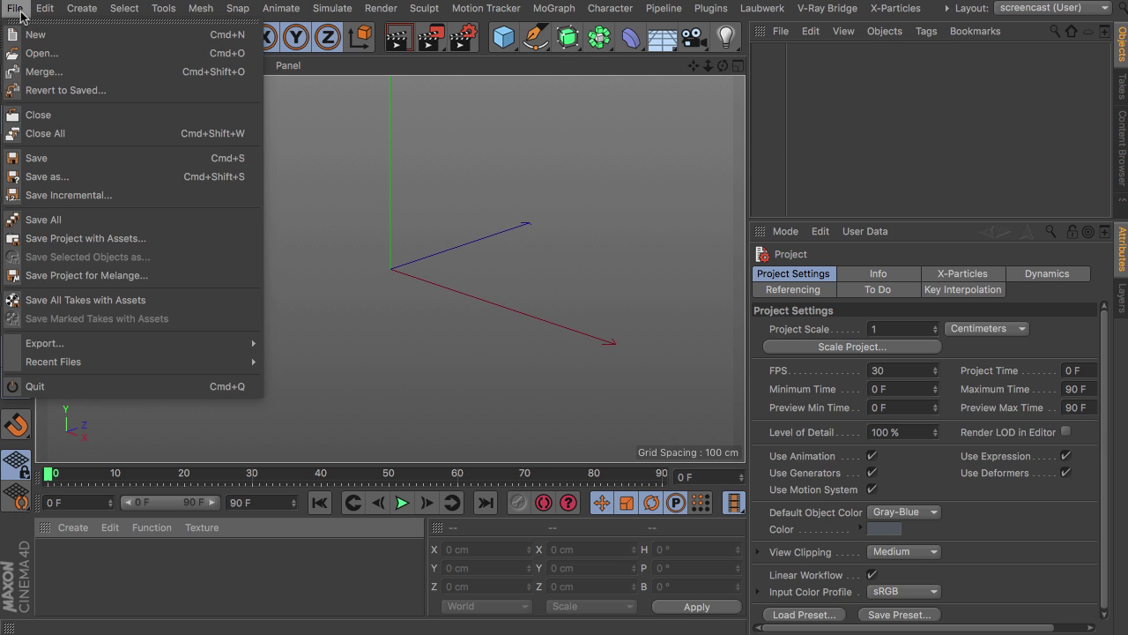
{"action": "left_click", "coordinate": [39, 53]}
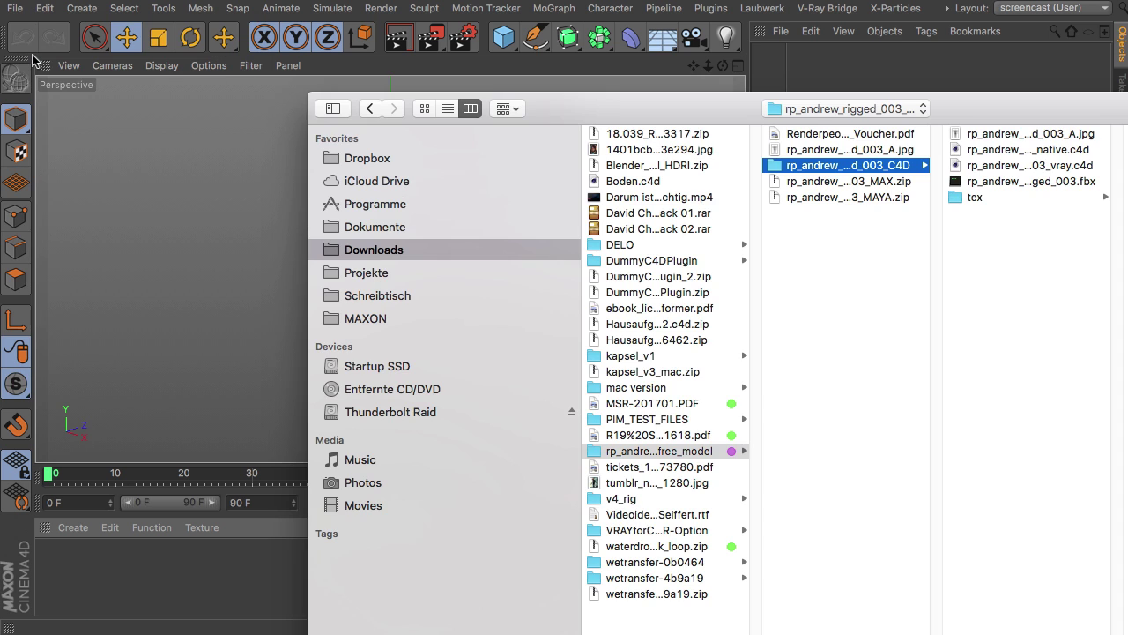
{"action": "left_click", "coordinate": [1064, 182]}
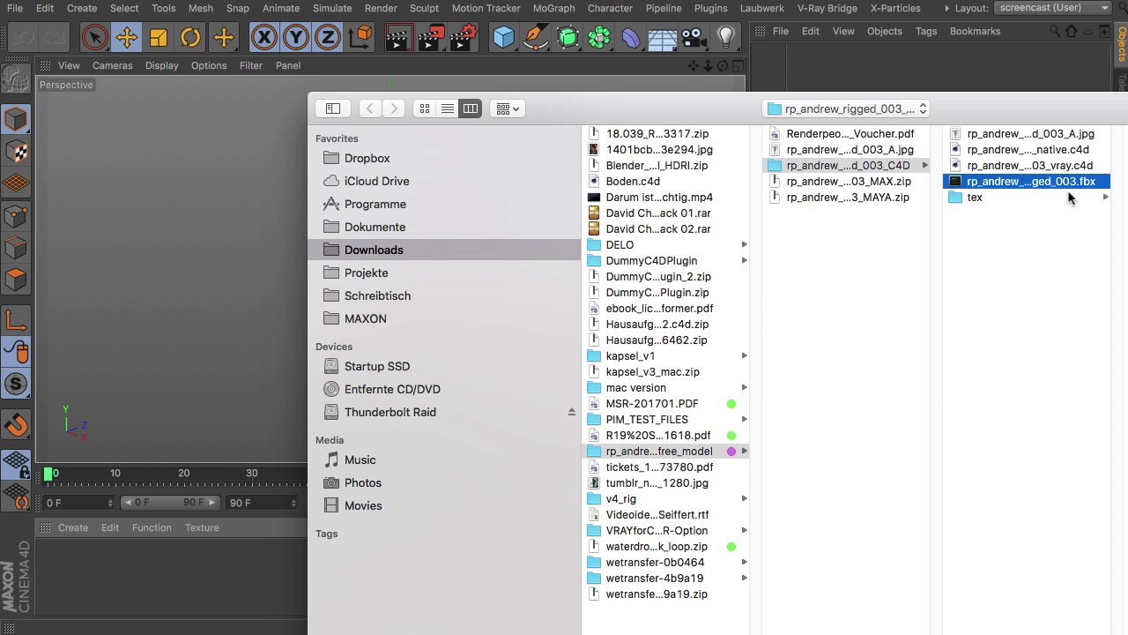
{"action": "left_click_drag", "start_coordinate": [1124, 115], "coordinate": [825, 42]}
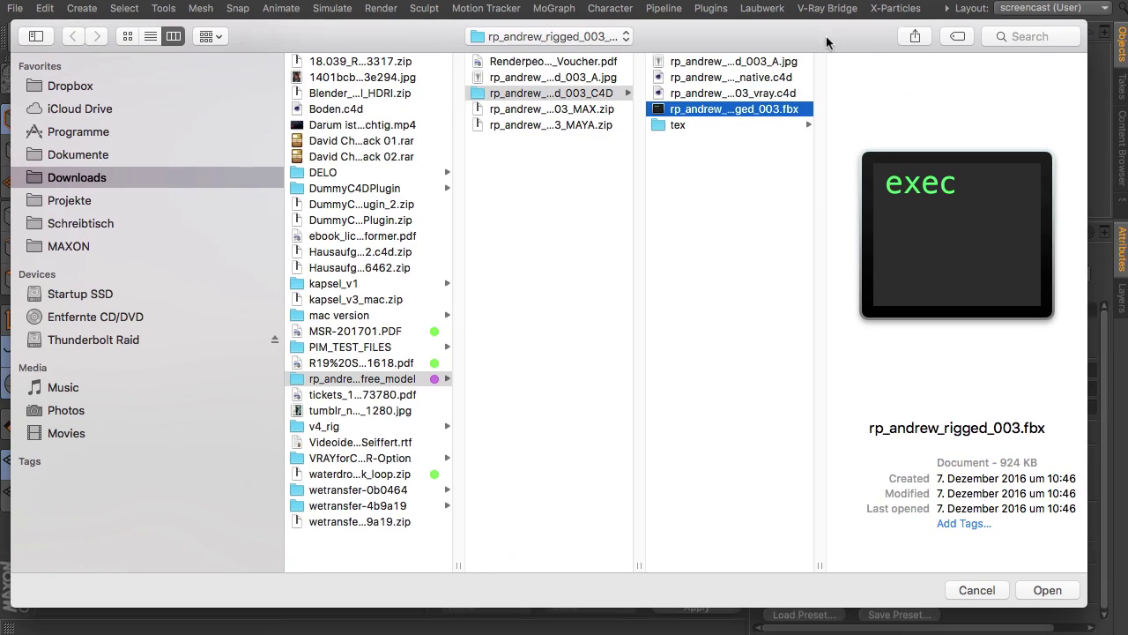
{"action": "left_click", "coordinate": [1045, 590]}
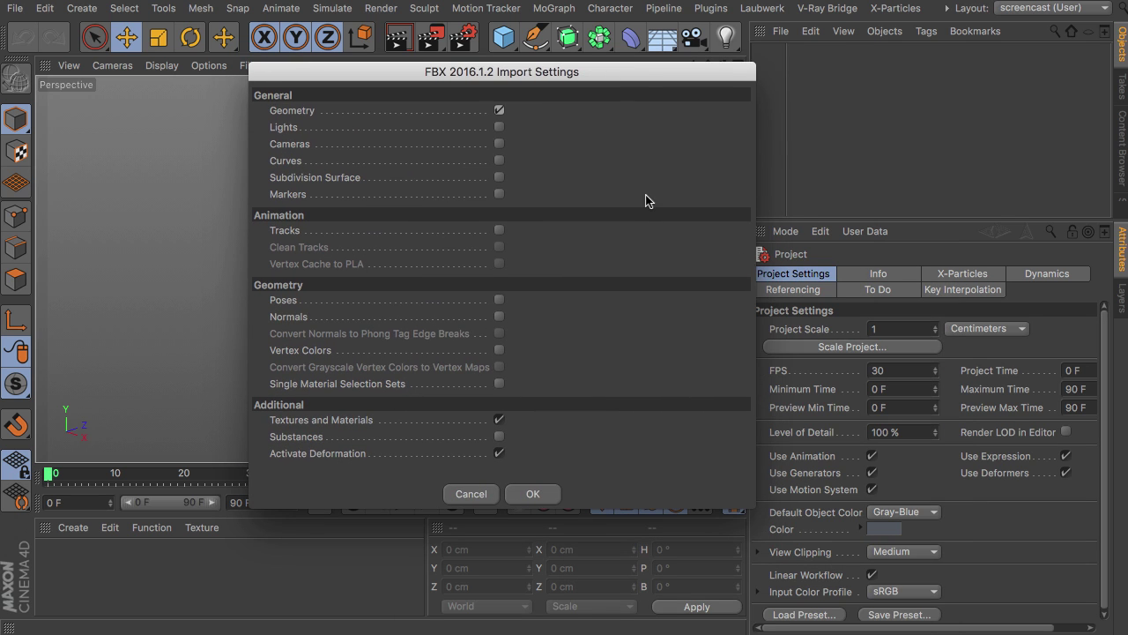
Step: Accept the FBX import settings, then expand rig_grp in the Object Manager to reveal hipJnt
{"action": "left_click", "coordinate": [302, 112]}
{"action": "left_click", "coordinate": [349, 454]}
{"action": "left_click", "coordinate": [534, 494]}
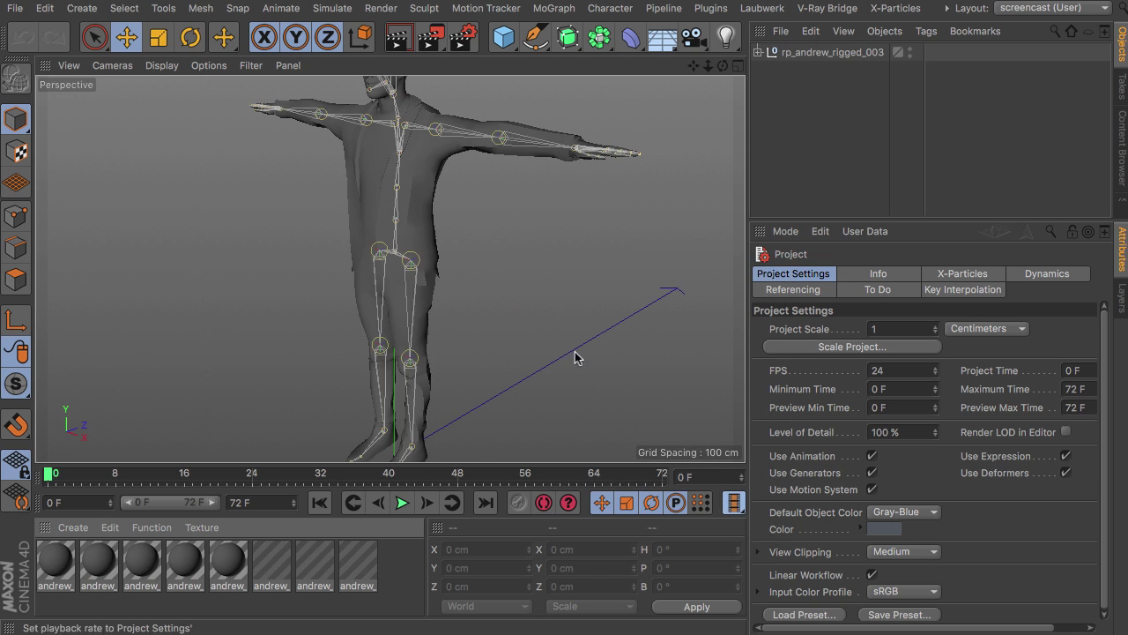
{"action": "mouse_move", "coordinate": [722, 66]}
{"action": "left_mouse_down"}
{"action": "mouse_move", "coordinate": [695, 73]}
{"action": "mouse_move", "coordinate": [728, 76]}
{"action": "left_mouse_up"}
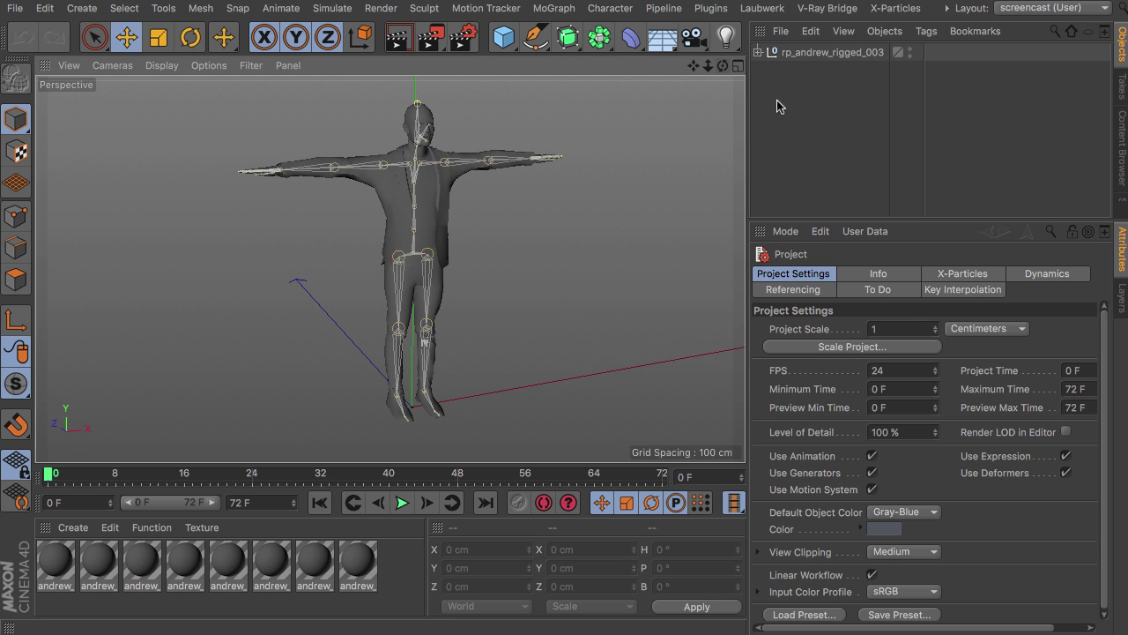
{"action": "left_click", "coordinate": [758, 52]}
{"action": "left_click", "coordinate": [768, 69]}
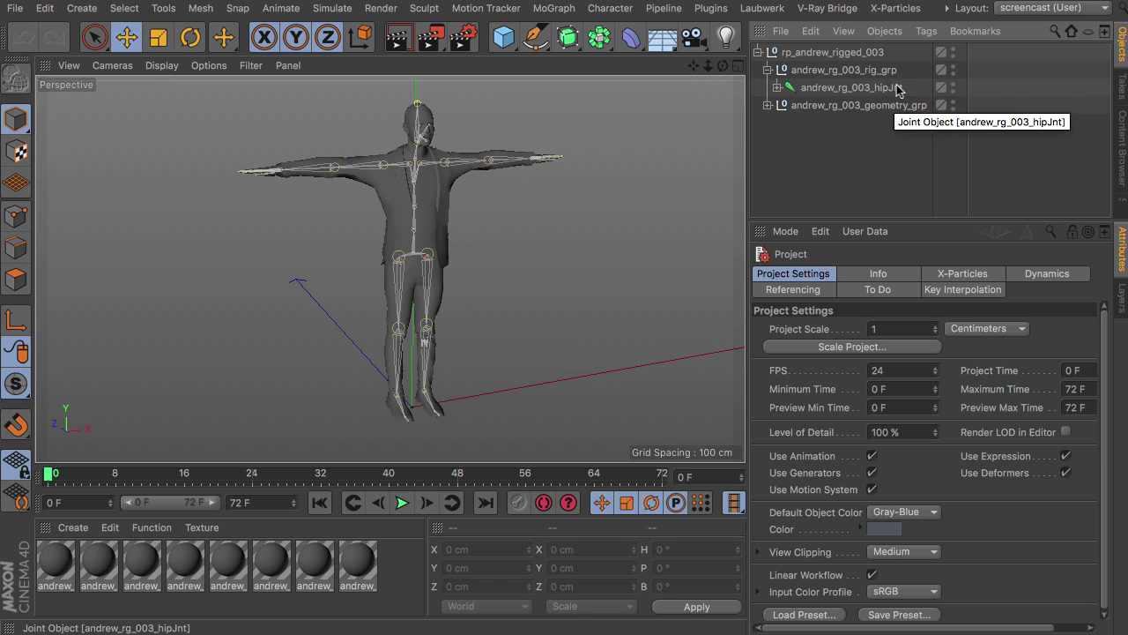
Step: Add a PIM controller and link Andrew's hip joint as its Hips Link
{"action": "left_click", "coordinate": [711, 9]}
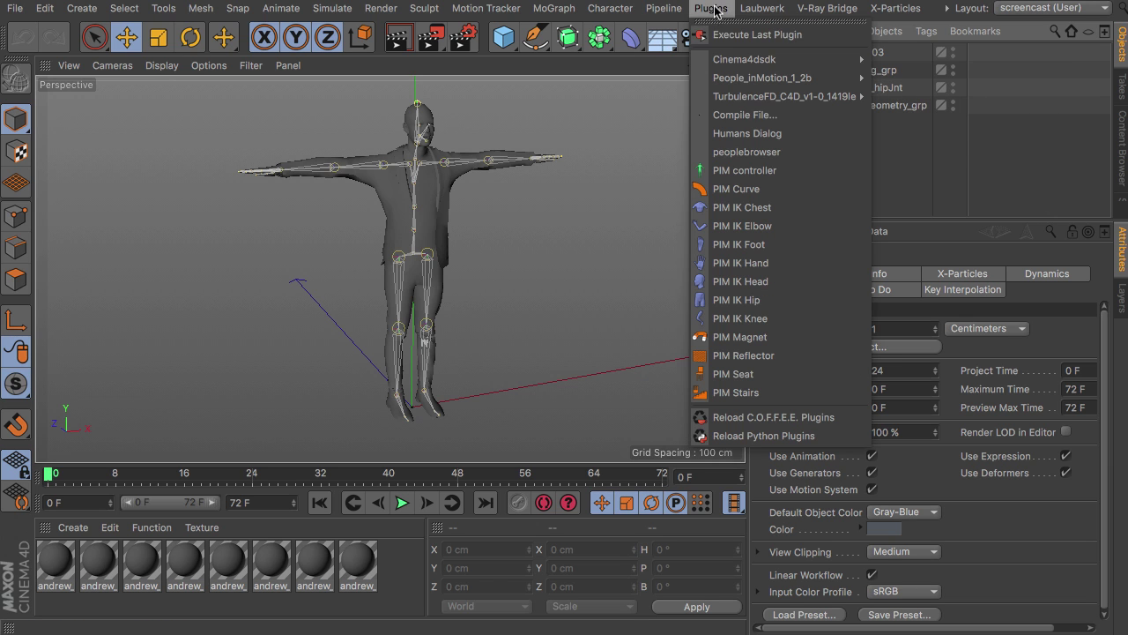
{"action": "left_click", "coordinate": [769, 174]}
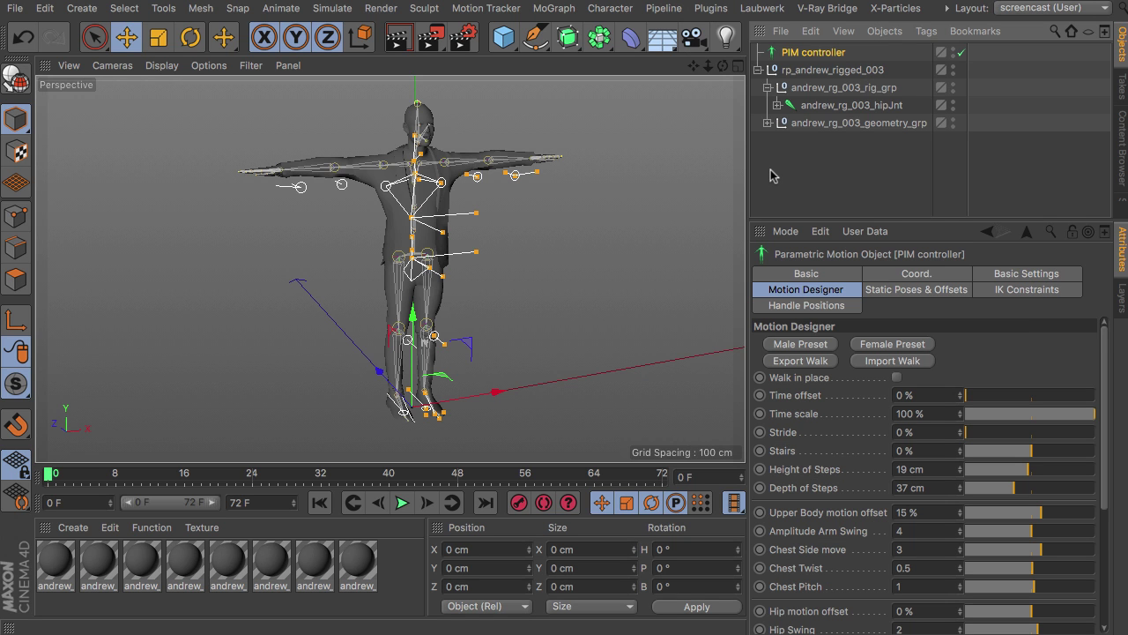
{"action": "left_click", "coordinate": [1025, 274]}
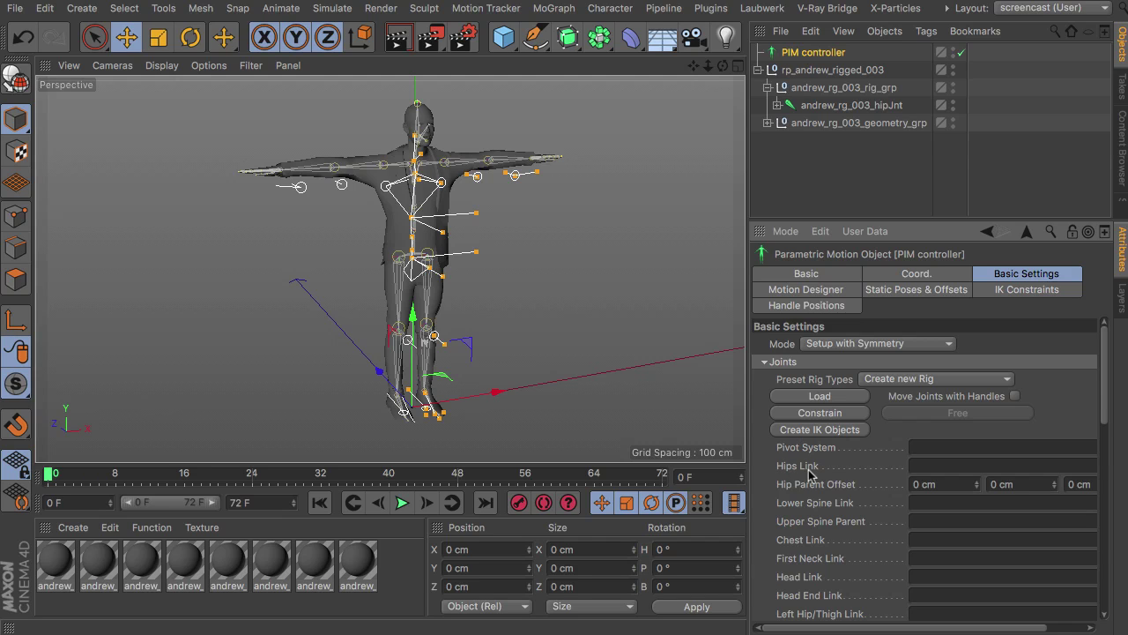
{"action": "left_click_drag", "start_coordinate": [824, 105], "coordinate": [917, 467]}
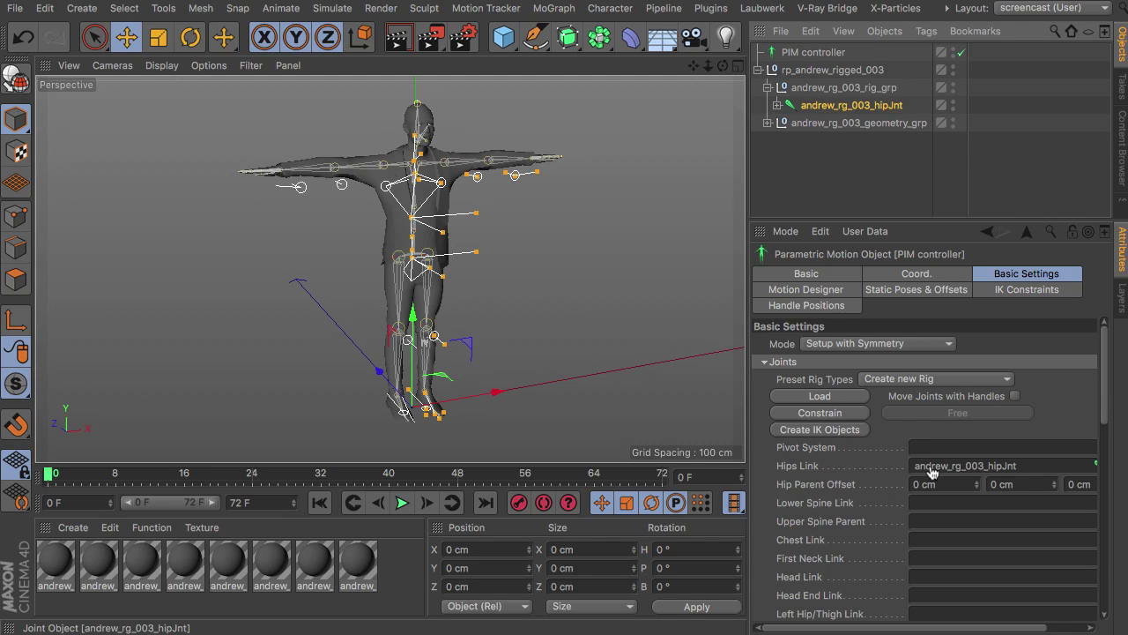
Step: Load the Renderpeople rig preset into the controller and constrain its joints to the rig
{"action": "left_click", "coordinate": [907, 385]}
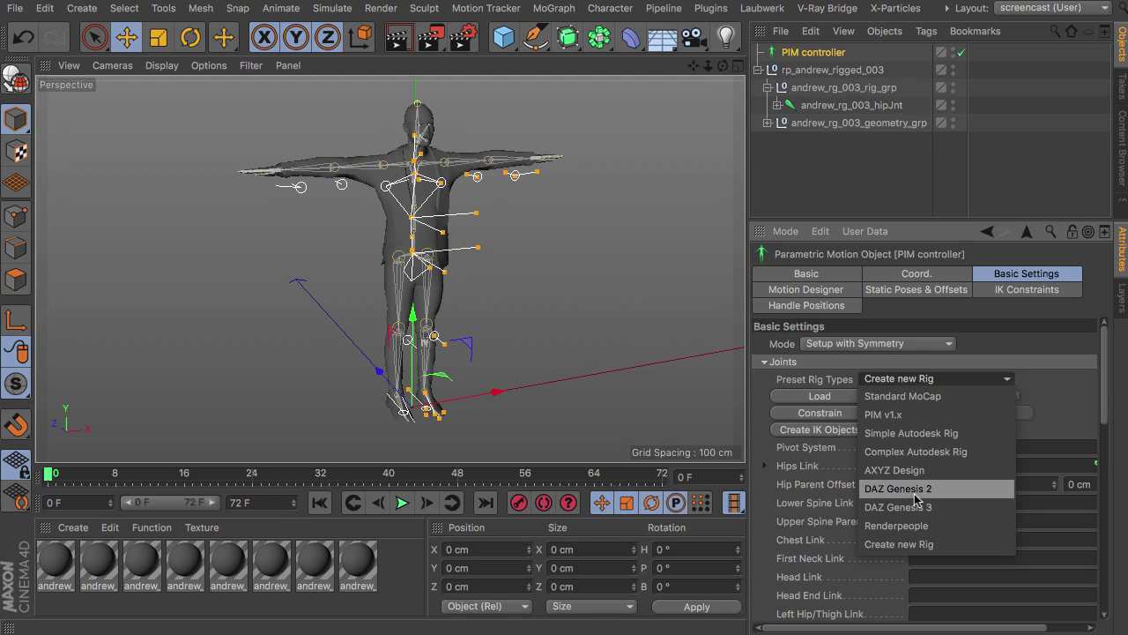
{"action": "left_click", "coordinate": [917, 532]}
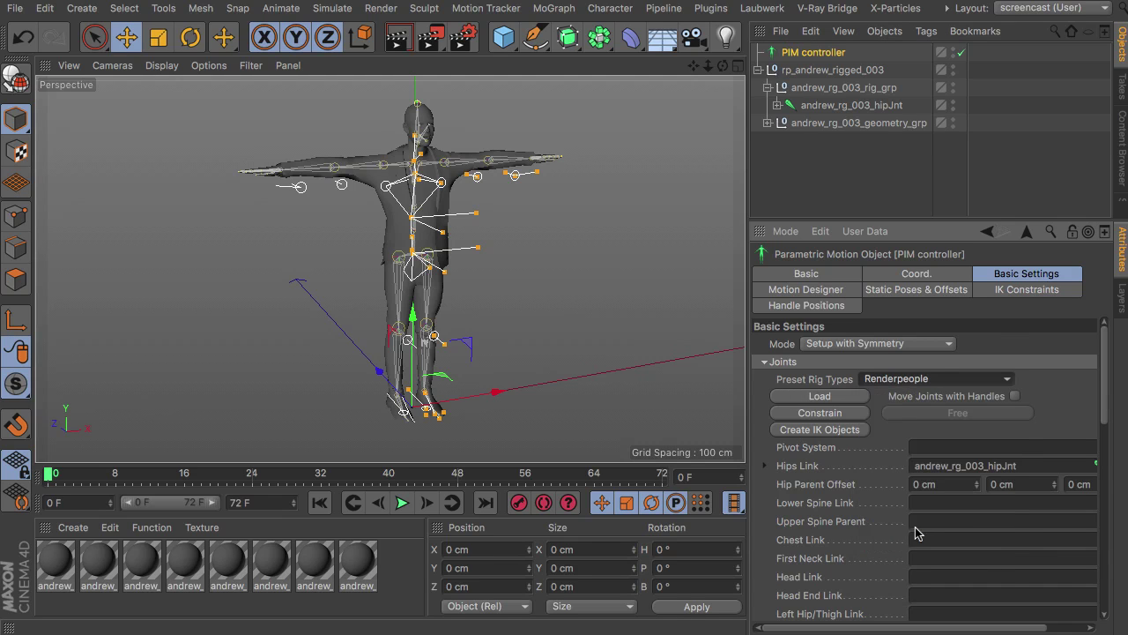
{"action": "left_click", "coordinate": [826, 396]}
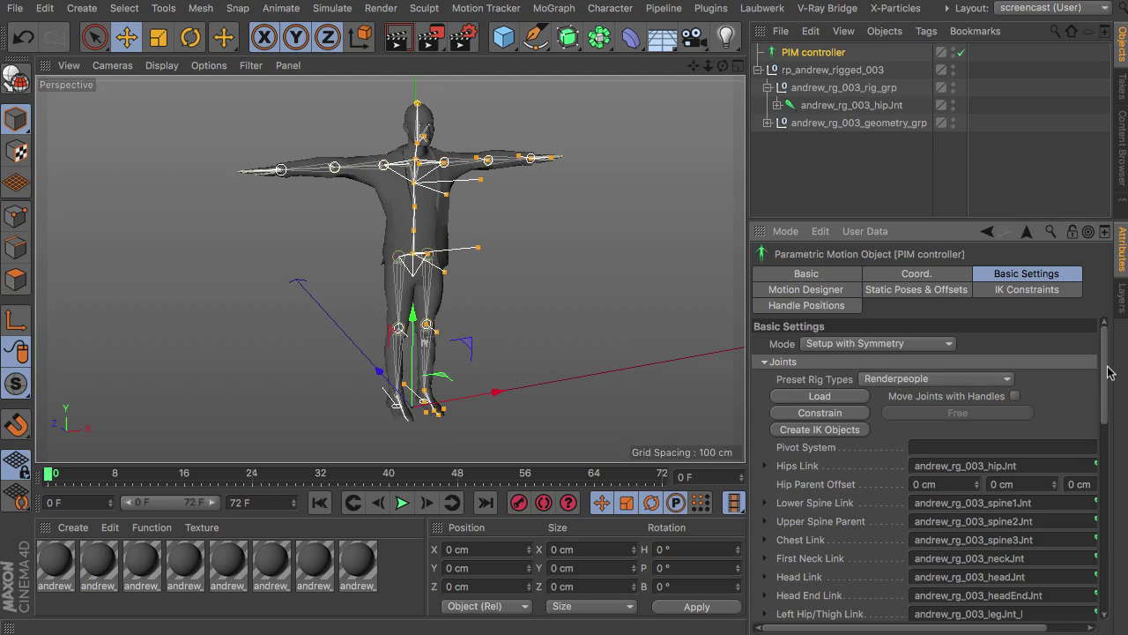
{"action": "mouse_move", "coordinate": [1105, 379]}
{"action": "left_mouse_down"}
{"action": "mouse_move", "coordinate": [1096, 573]}
{"action": "mouse_move", "coordinate": [1099, 380]}
{"action": "left_mouse_up"}
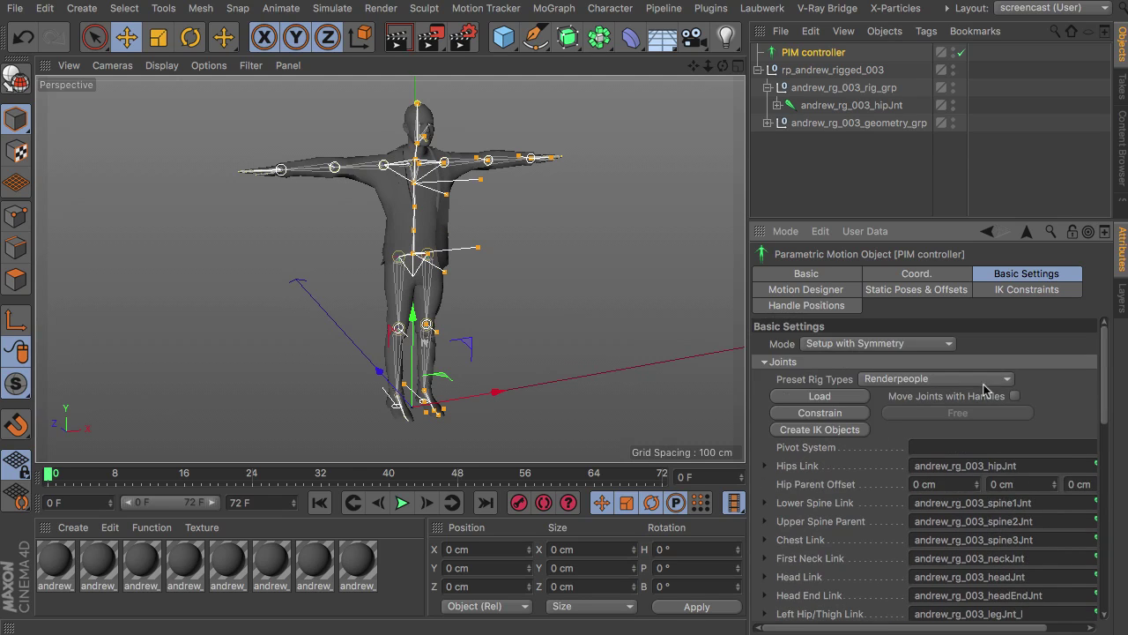
{"action": "left_click", "coordinate": [816, 414]}
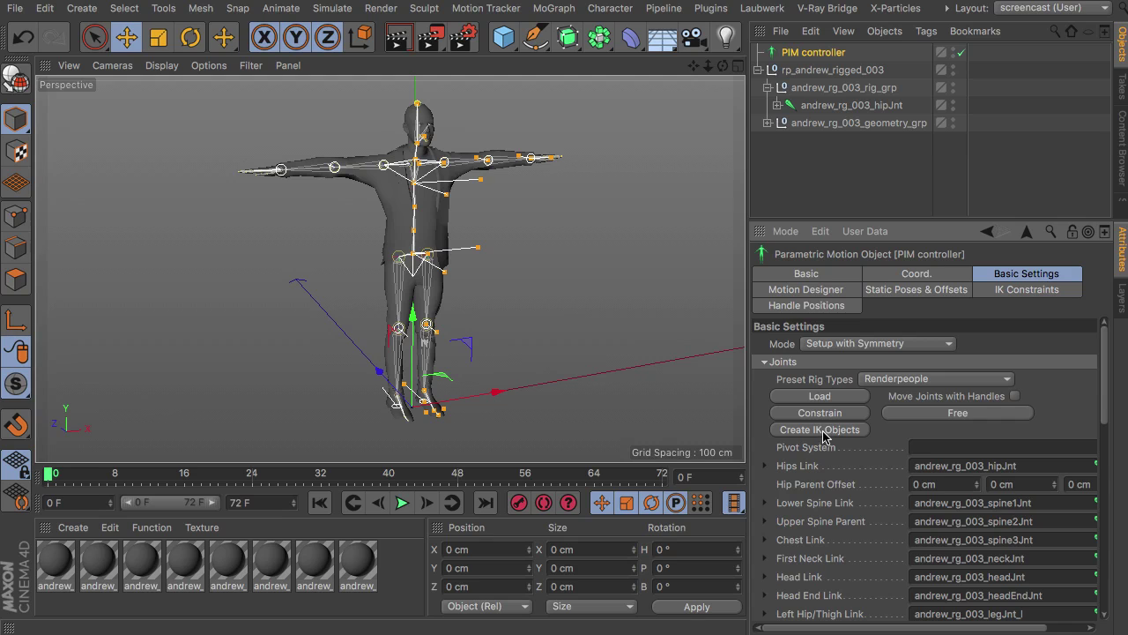
Step: Switch the PIM controller's Mode to Animate
{"action": "left_click", "coordinate": [875, 343]}
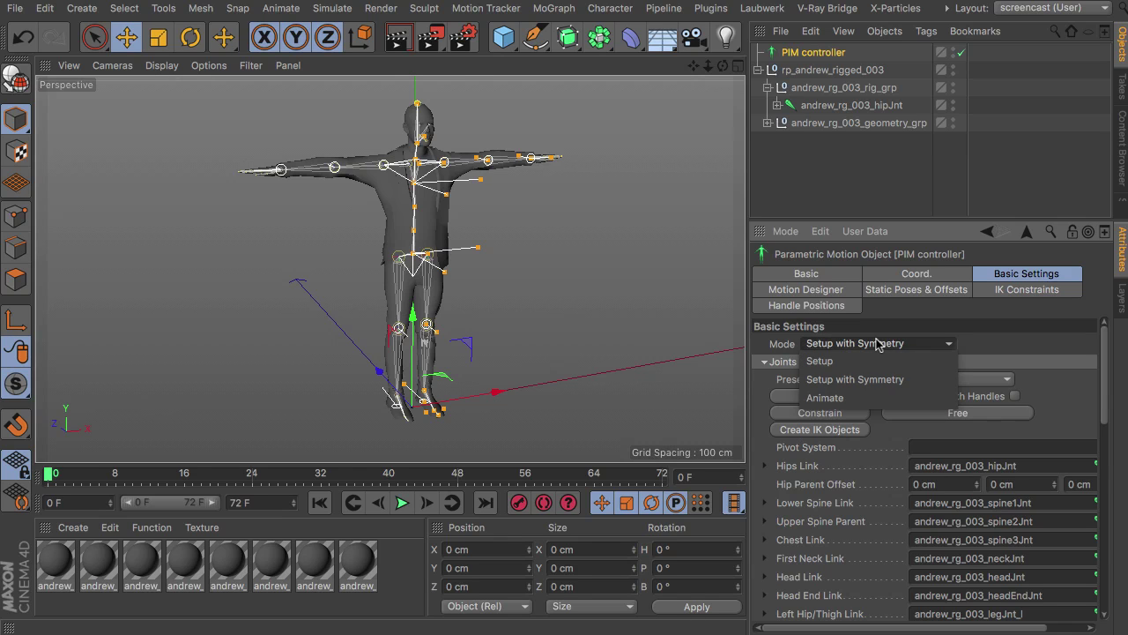
{"action": "left_click", "coordinate": [845, 397]}
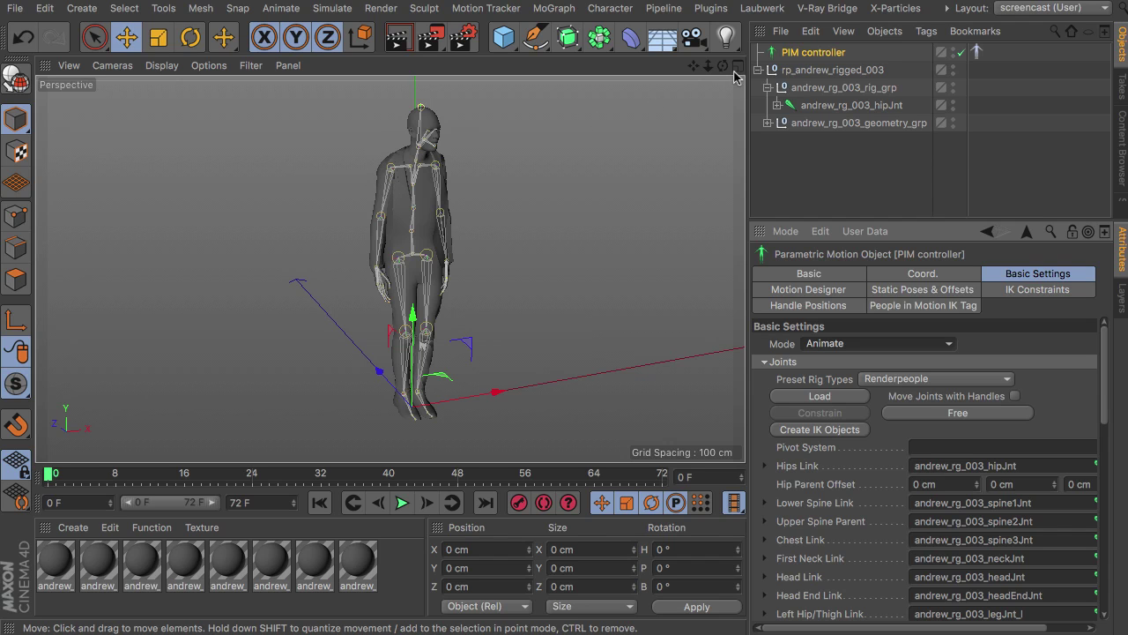
{"action": "left_click_drag", "start_coordinate": [723, 66], "coordinate": [747, 167]}
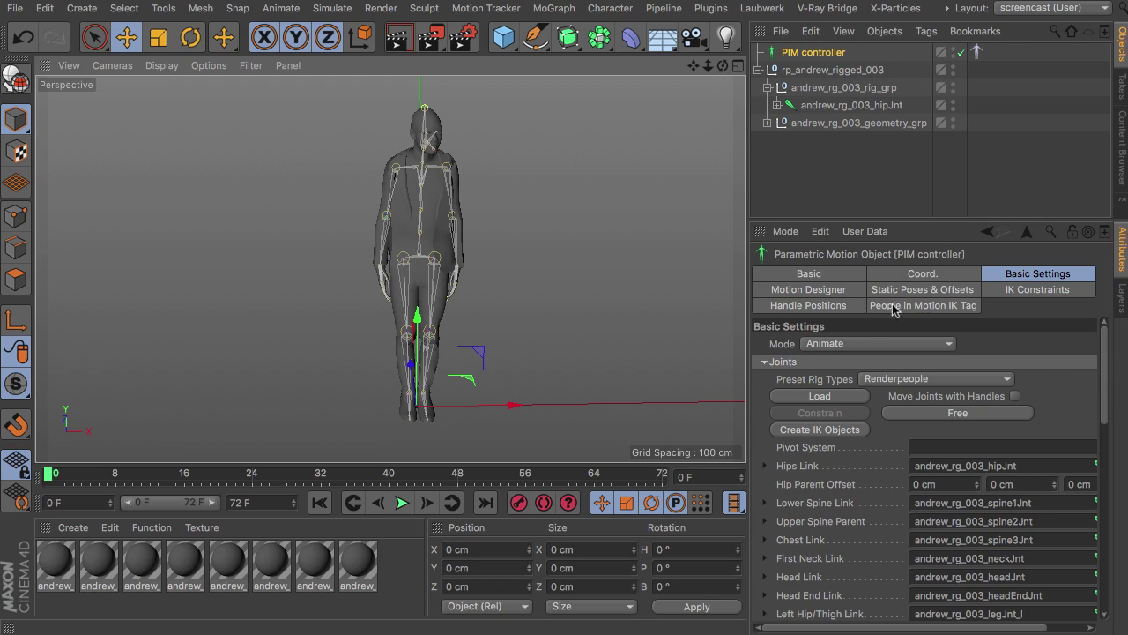
Step: Set Shoulder Offset 3, Elbow Offset 6 and Wrist Offset 2 under Static Poses & Offsets
{"action": "left_click", "coordinate": [922, 290]}
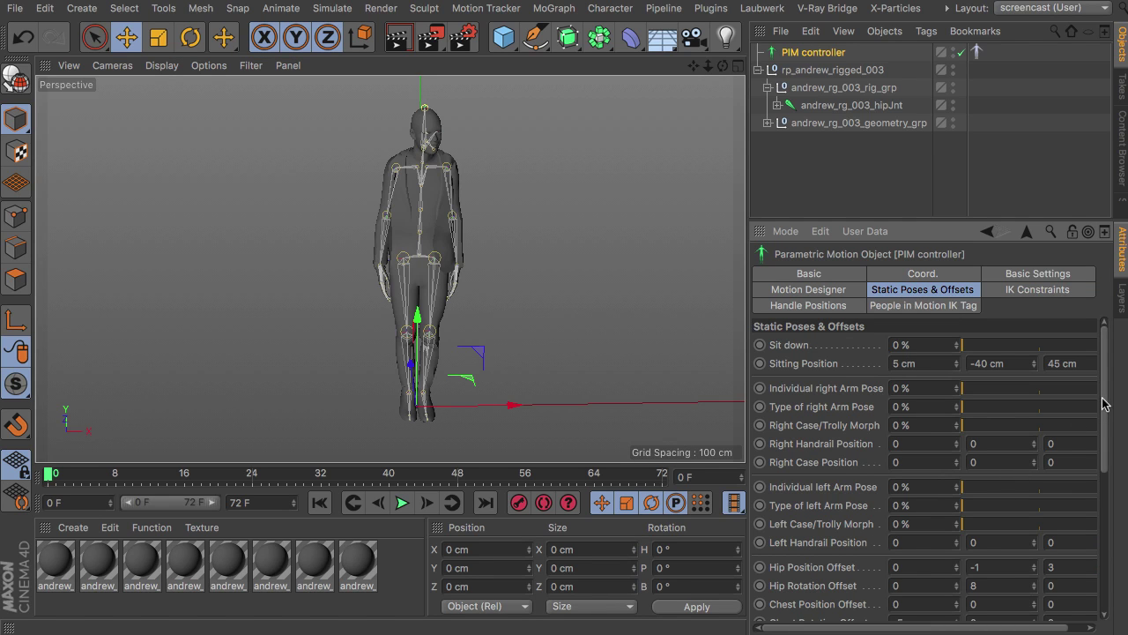
{"action": "left_click_drag", "start_coordinate": [1101, 406], "coordinate": [1104, 505]}
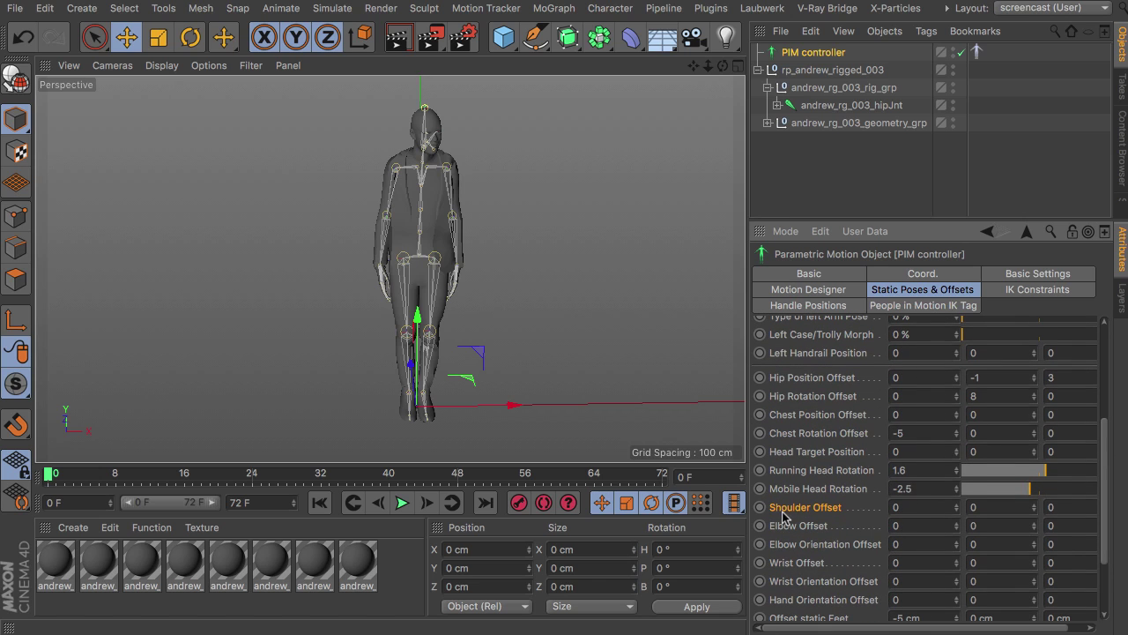
{"action": "left_click_drag", "start_coordinate": [956, 510], "coordinate": [964, 508]}
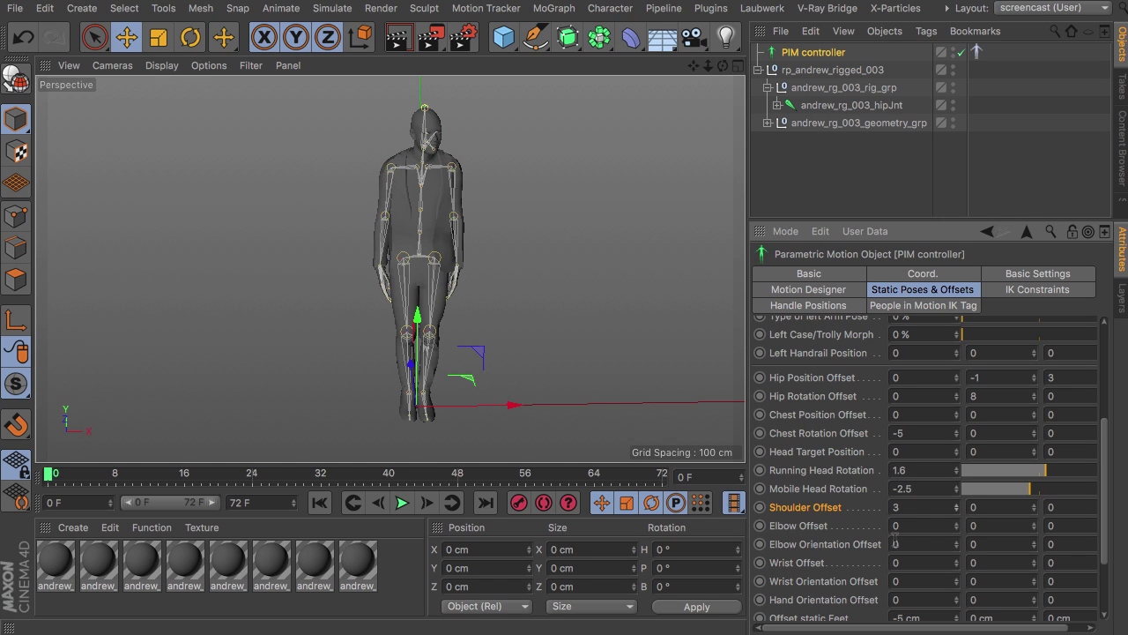
{"action": "left_click_drag", "start_coordinate": [959, 527], "coordinate": [959, 528]}
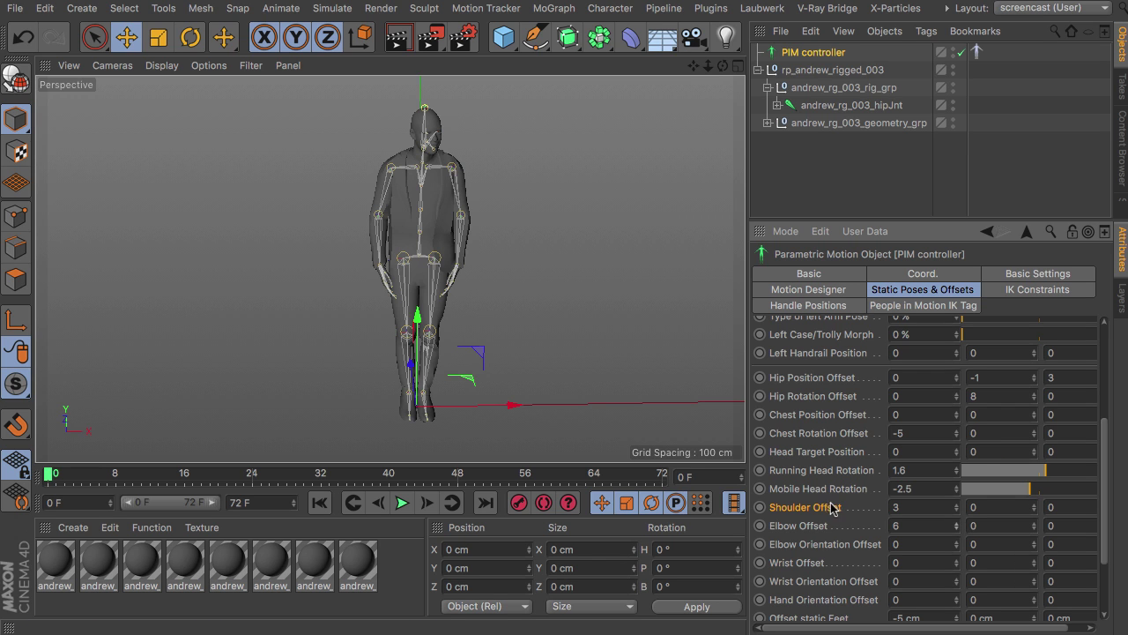
{"action": "left_click", "coordinate": [956, 561]}
{"action": "left_click", "coordinate": [956, 564]}
{"action": "left_click", "coordinate": [957, 564]}
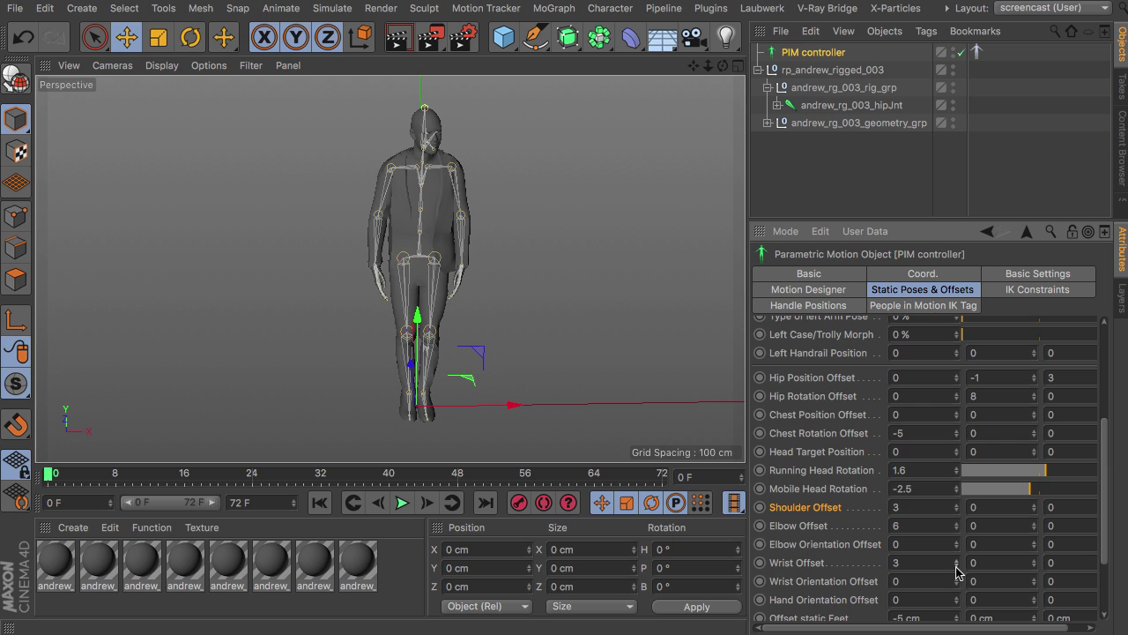
{"action": "left_click", "coordinate": [957, 567]}
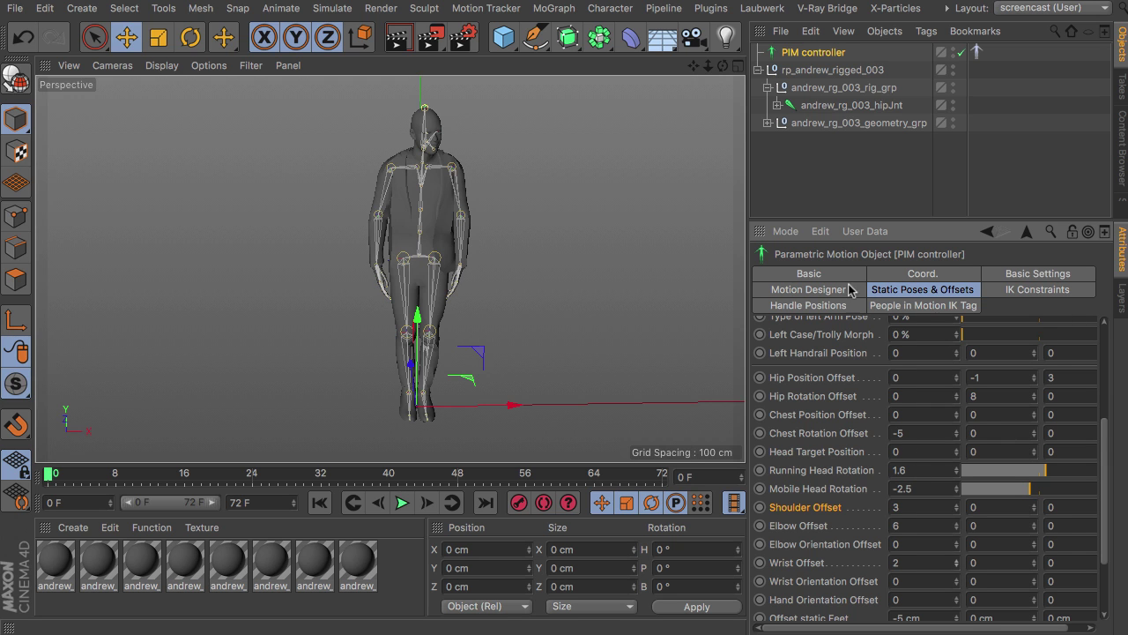
Step: In Motion Designer, check Walk in place and set Stride to 50 %
{"action": "left_click", "coordinate": [809, 291]}
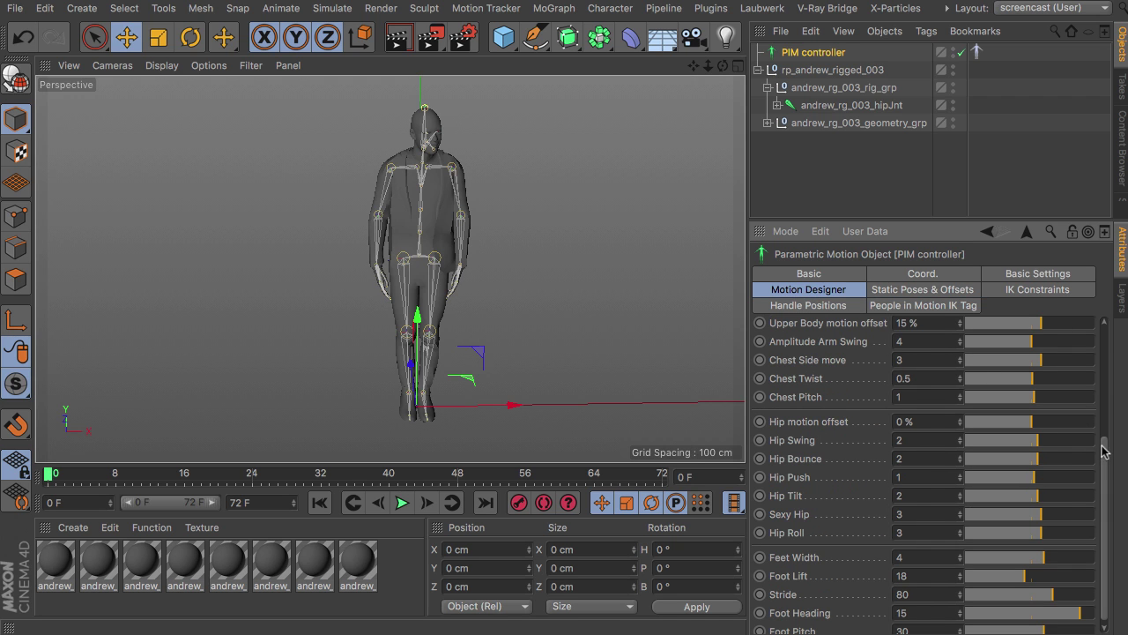
{"action": "left_click_drag", "start_coordinate": [1103, 446], "coordinate": [1098, 324]}
{"action": "left_click", "coordinate": [897, 378]}
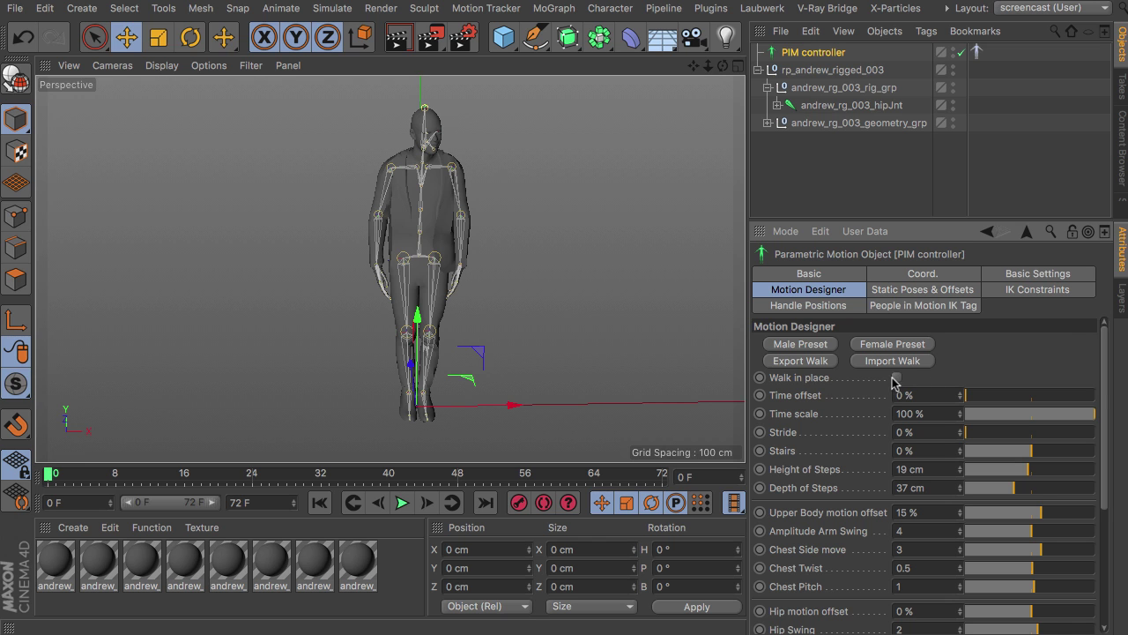
{"action": "left_click_drag", "start_coordinate": [969, 434], "coordinate": [1033, 448]}
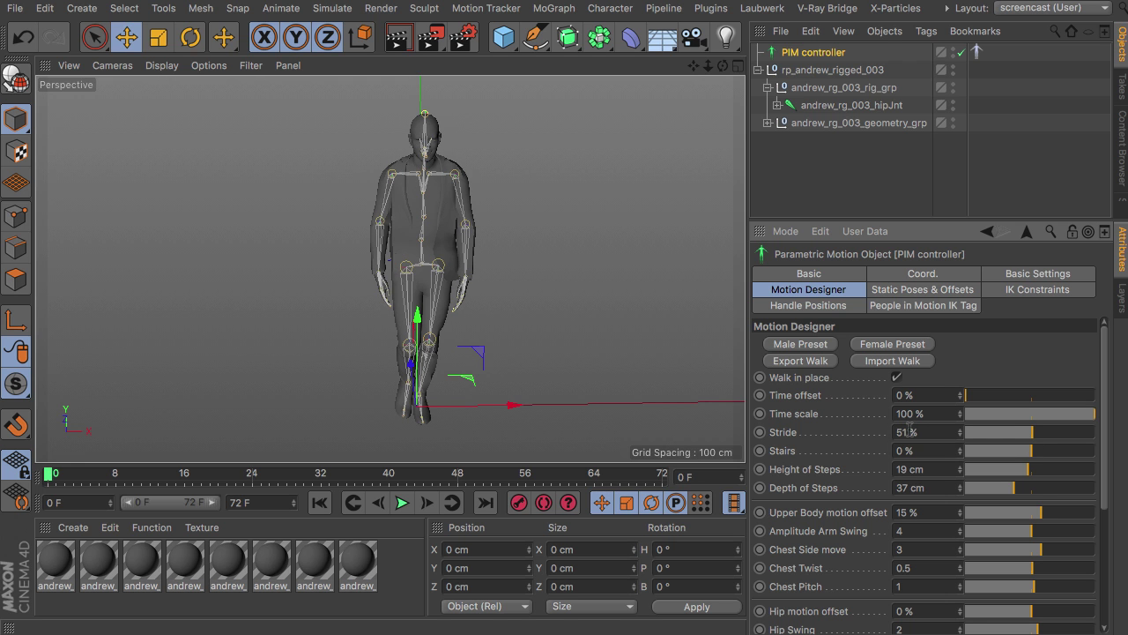
{"action": "left_click", "coordinate": [961, 437]}
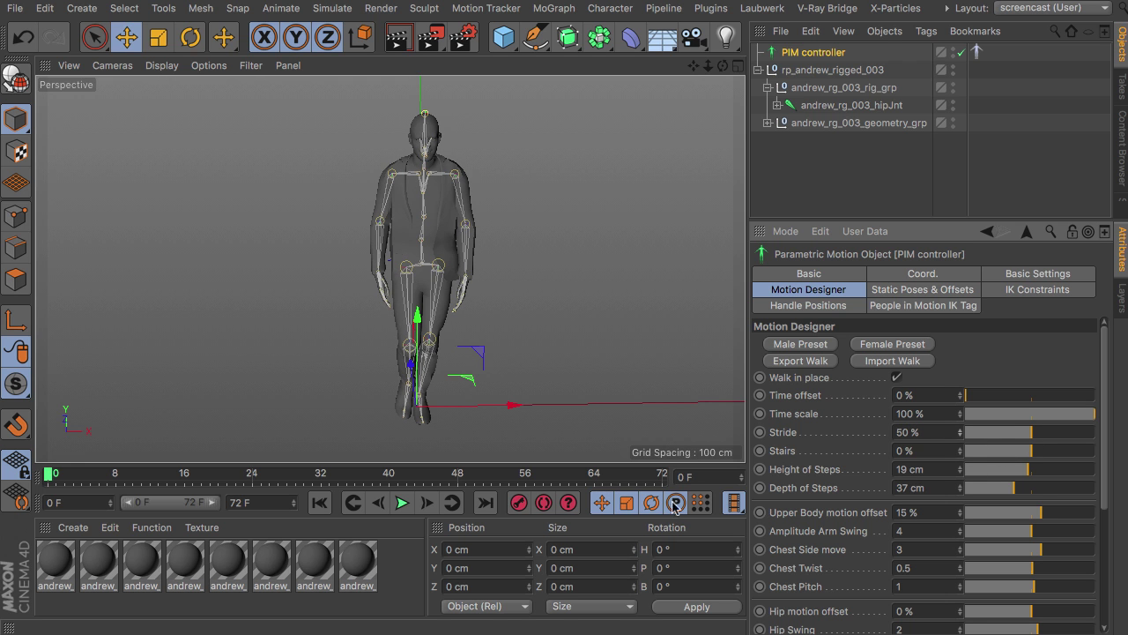
Step: Play the walk animation, then pause and return to frame 0
{"action": "left_click", "coordinate": [402, 502]}
{"action": "mouse_move", "coordinate": [723, 68]}
{"action": "left_mouse_down"}
{"action": "mouse_move", "coordinate": [820, 72]}
{"action": "mouse_move", "coordinate": [741, 71]}
{"action": "left_mouse_up"}
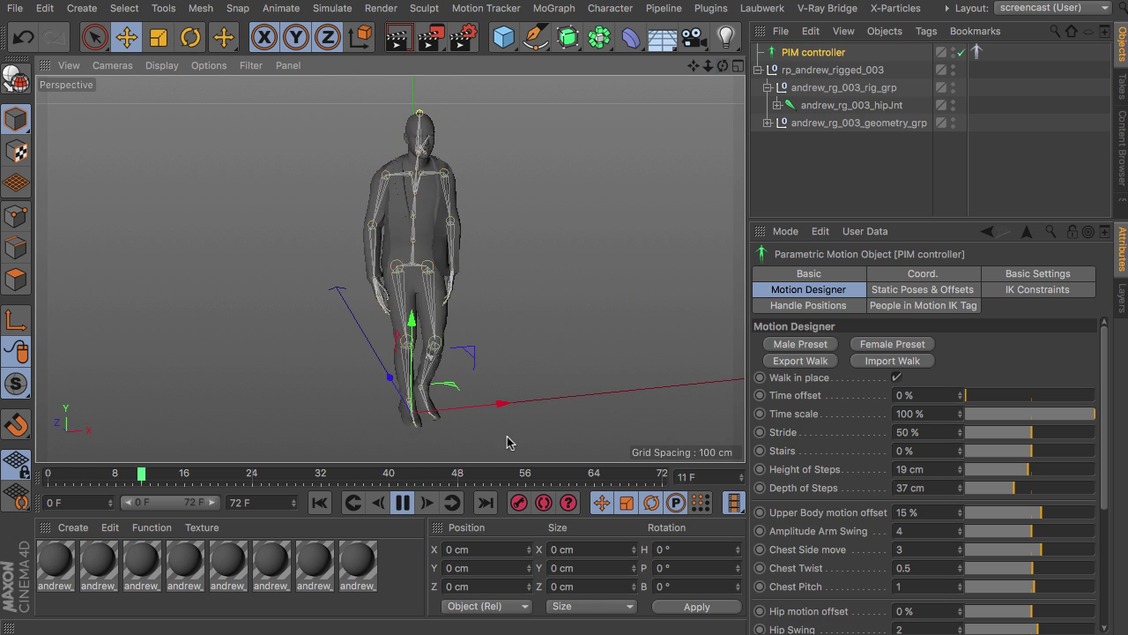
{"action": "left_click", "coordinate": [402, 502]}
{"action": "left_click", "coordinate": [320, 502]}
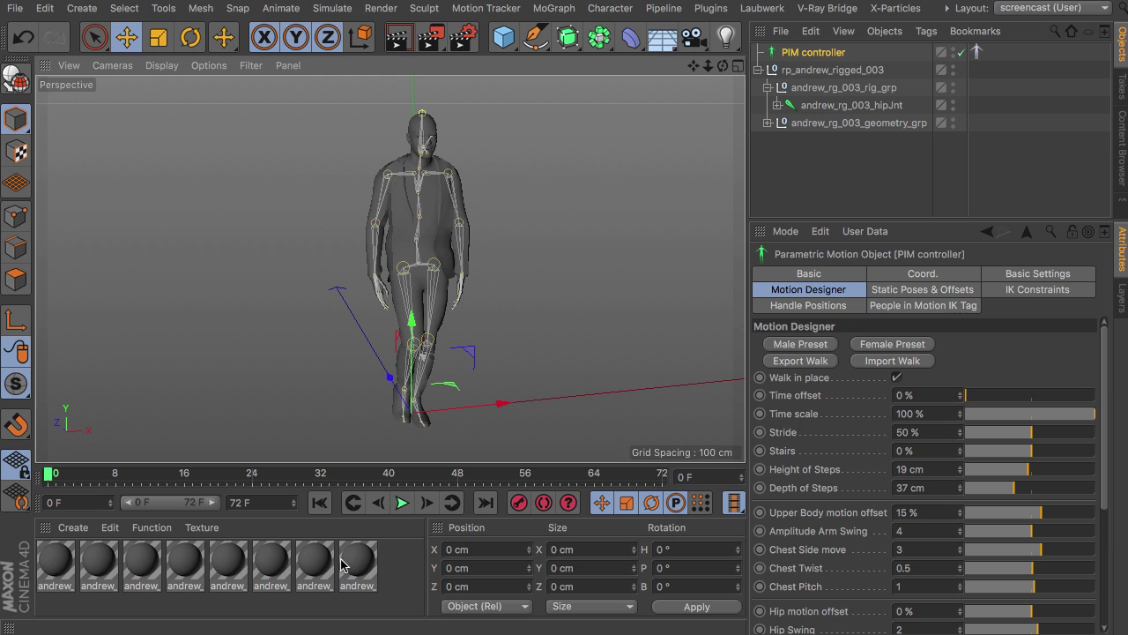
Step: Tear off the Material Manager's Function menu and launch Material Exchanger to browse the rig folder
{"action": "left_click", "coordinate": [160, 532]}
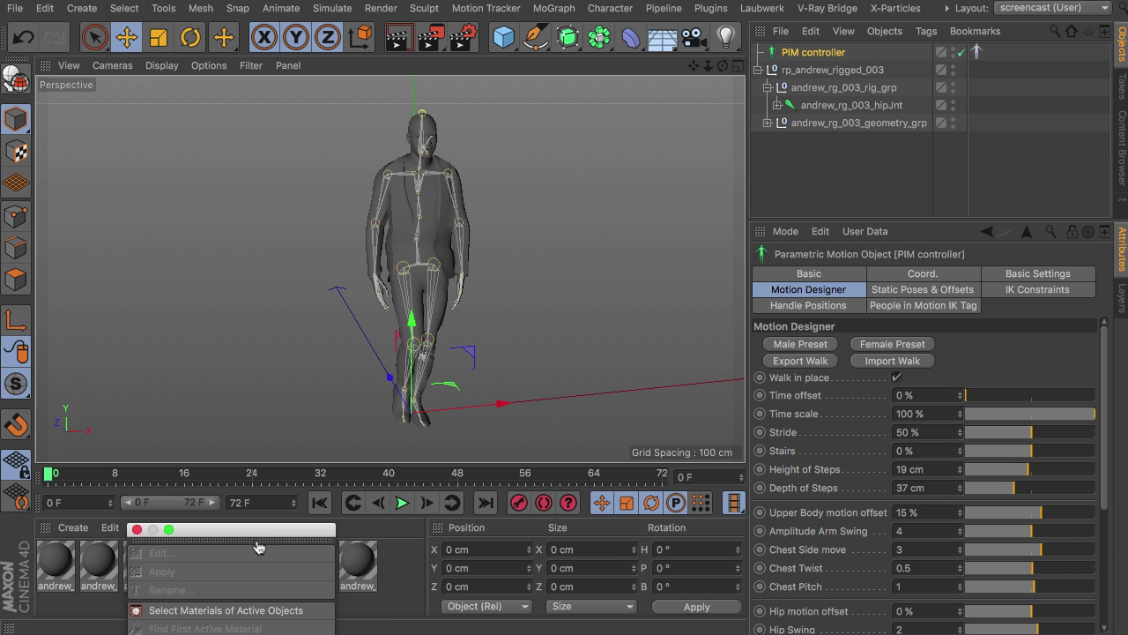
{"action": "left_click_drag", "start_coordinate": [256, 539], "coordinate": [283, 92]}
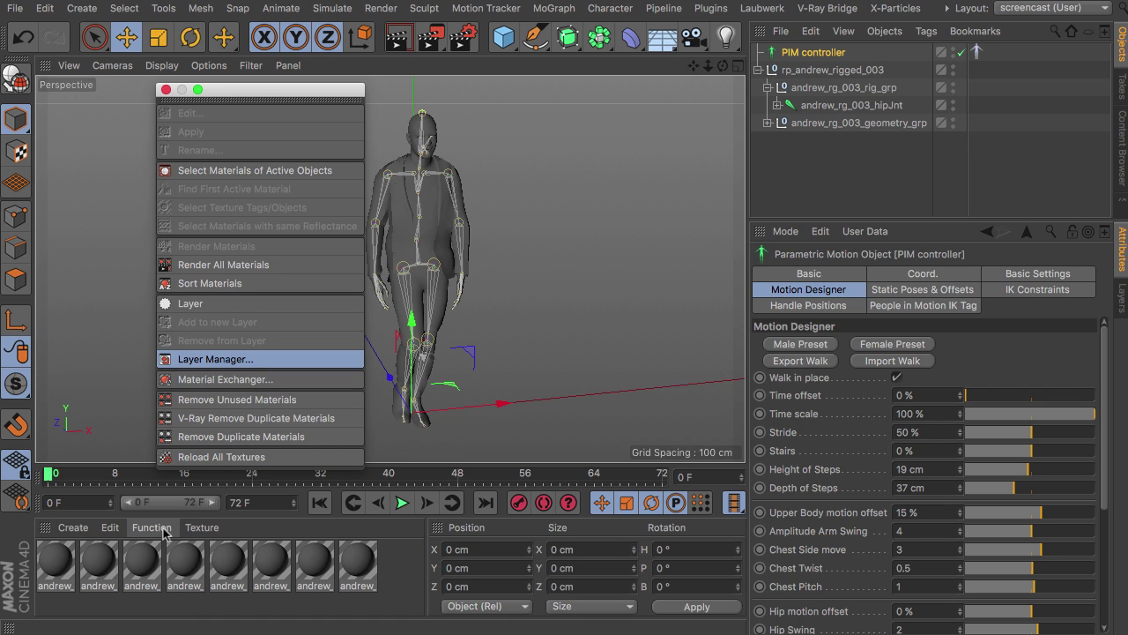
{"action": "left_click", "coordinate": [224, 382]}
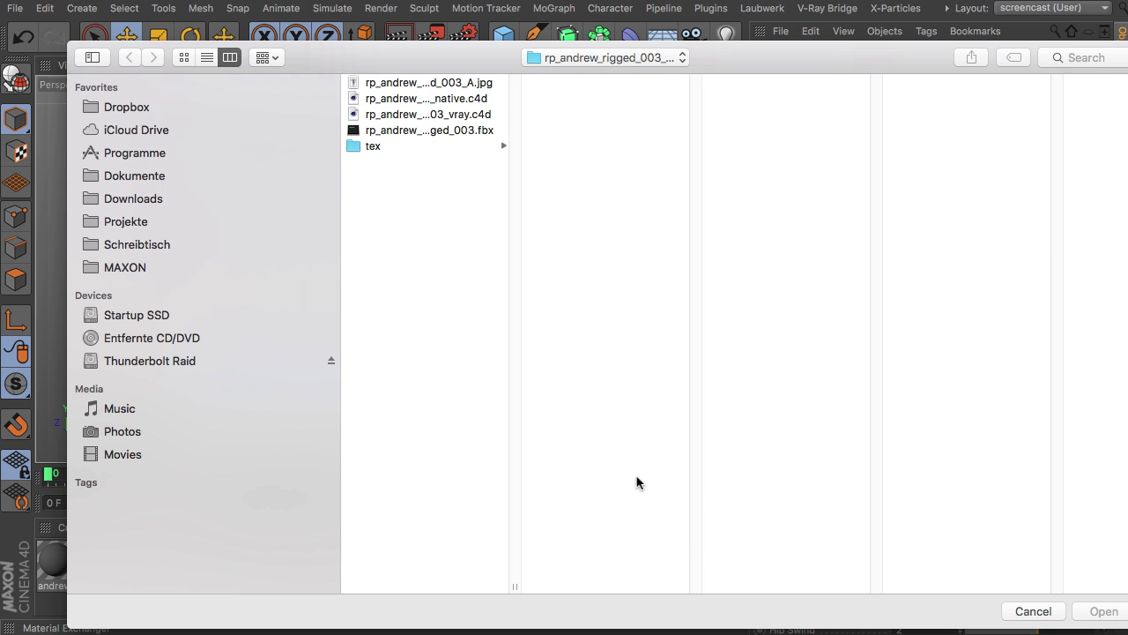
Step: Load materials from rp_andrew_rigged_003_native.c4d and confirm replacing all materials
{"action": "left_click_drag", "start_coordinate": [514, 582], "coordinate": [601, 581]}
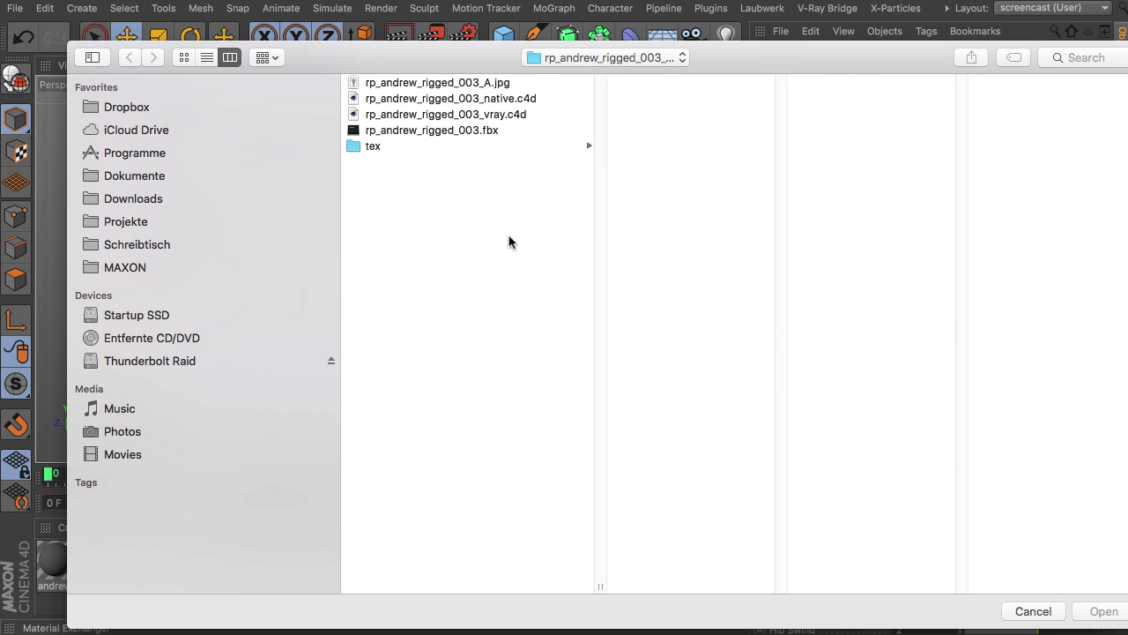
{"action": "left_click", "coordinate": [436, 99]}
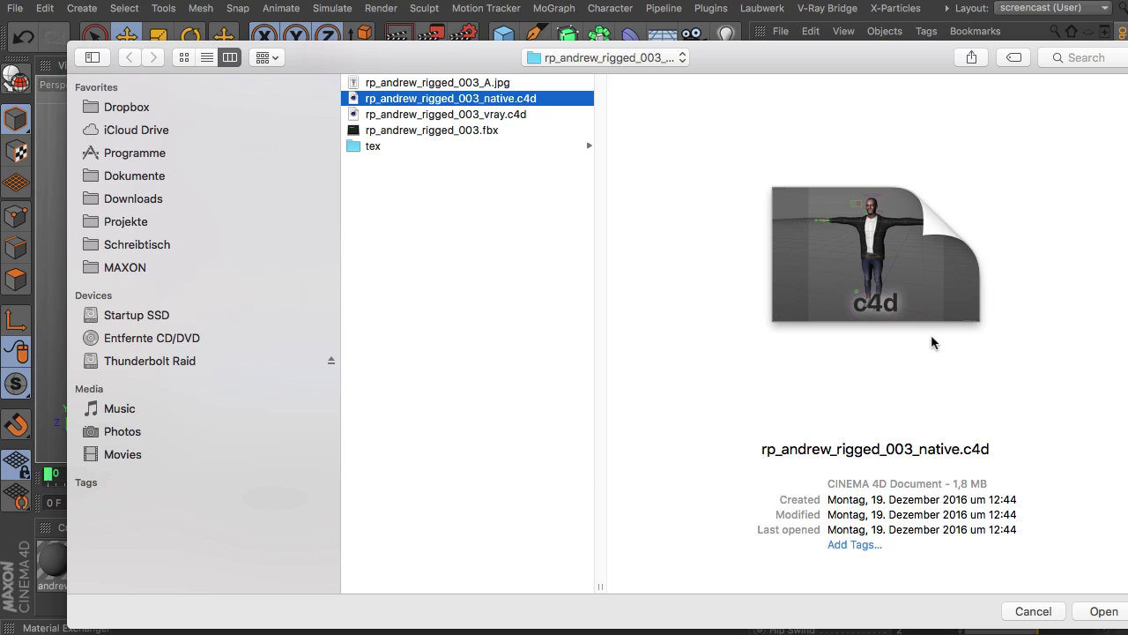
{"action": "left_click", "coordinate": [1103, 612]}
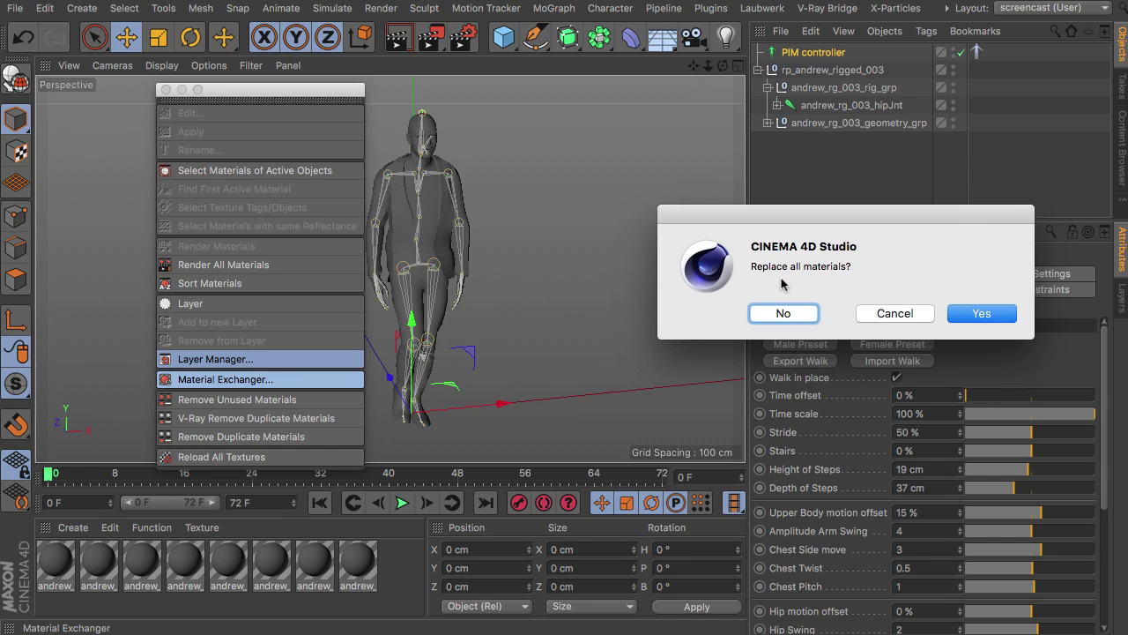
{"action": "left_click", "coordinate": [979, 317]}
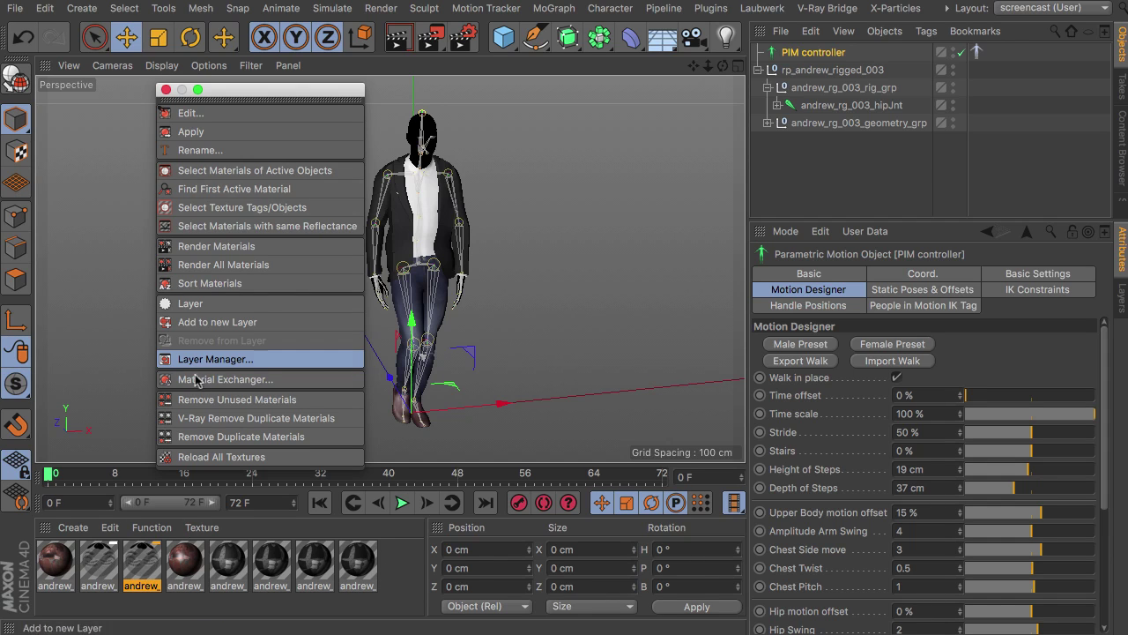
Step: Render the view, note the missing rp_jessica_rigged_001_cloth_spec.jpg in the Asset Error, then cancel it
{"action": "left_click", "coordinate": [165, 89]}
{"action": "left_click", "coordinate": [398, 37]}
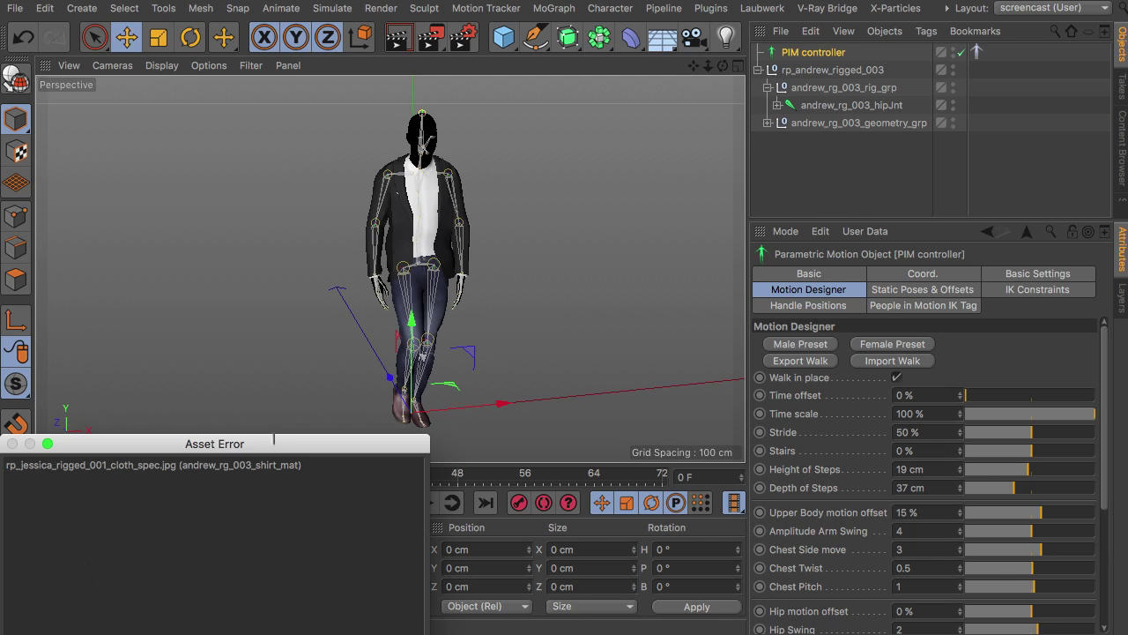
{"action": "left_click_drag", "start_coordinate": [287, 446], "coordinate": [755, 126]}
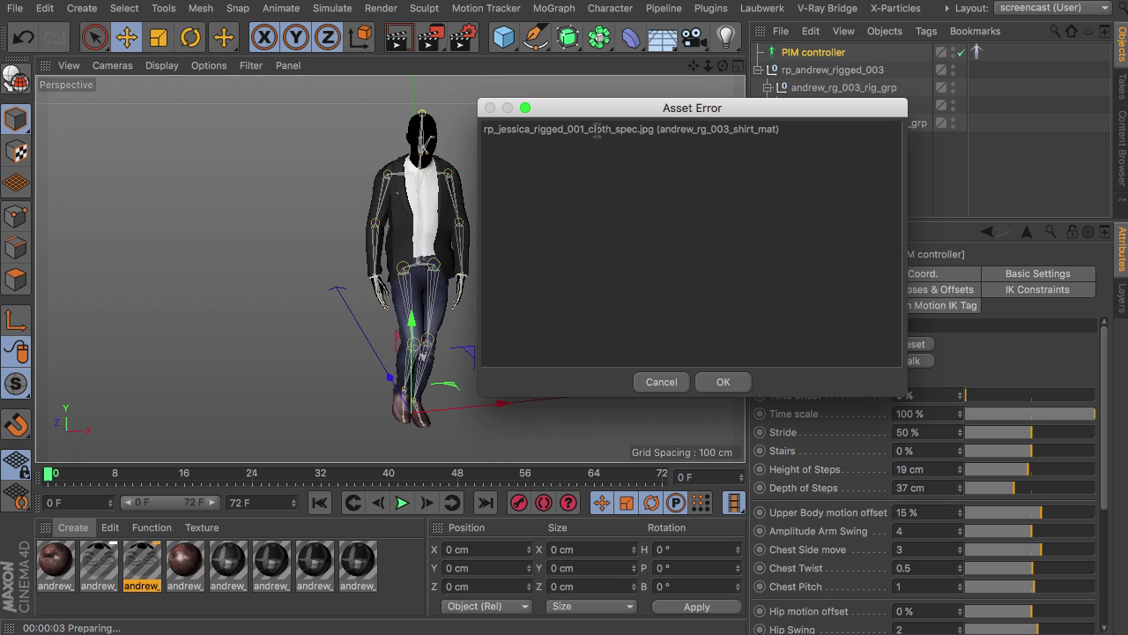
{"action": "left_click_drag", "start_coordinate": [652, 129], "coordinate": [481, 130]}
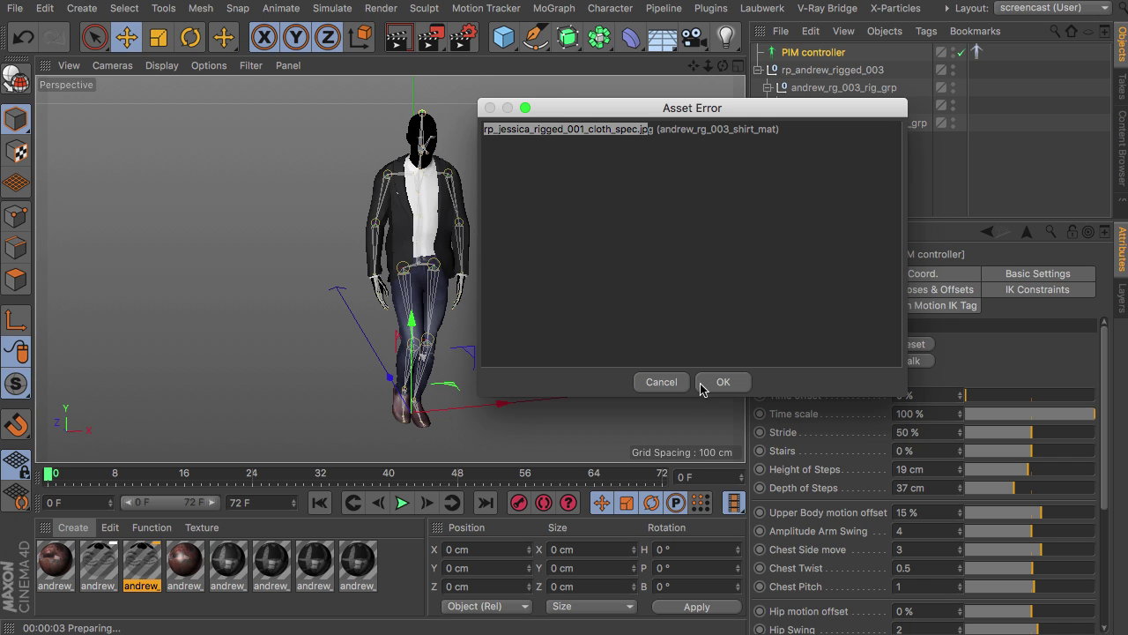
{"action": "left_click", "coordinate": [667, 381]}
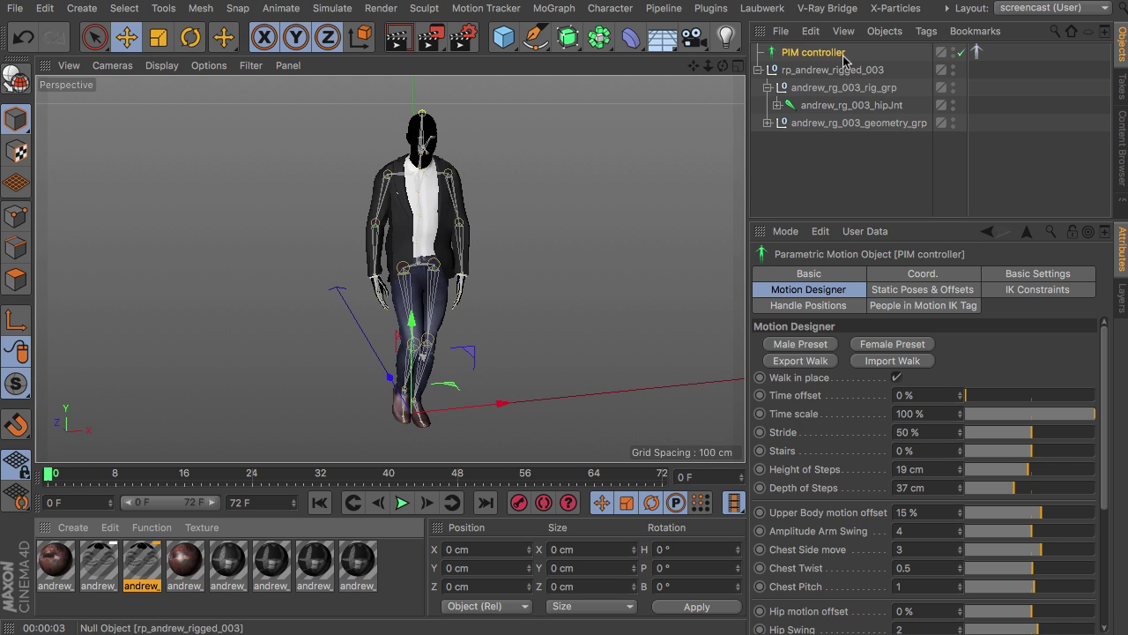
Step: Locate the missing cloth_spec texture in a maximized Texture Manager and open andrew_rg_003_shirt_mat's Reflection entry
{"action": "left_click", "coordinate": [947, 9]}
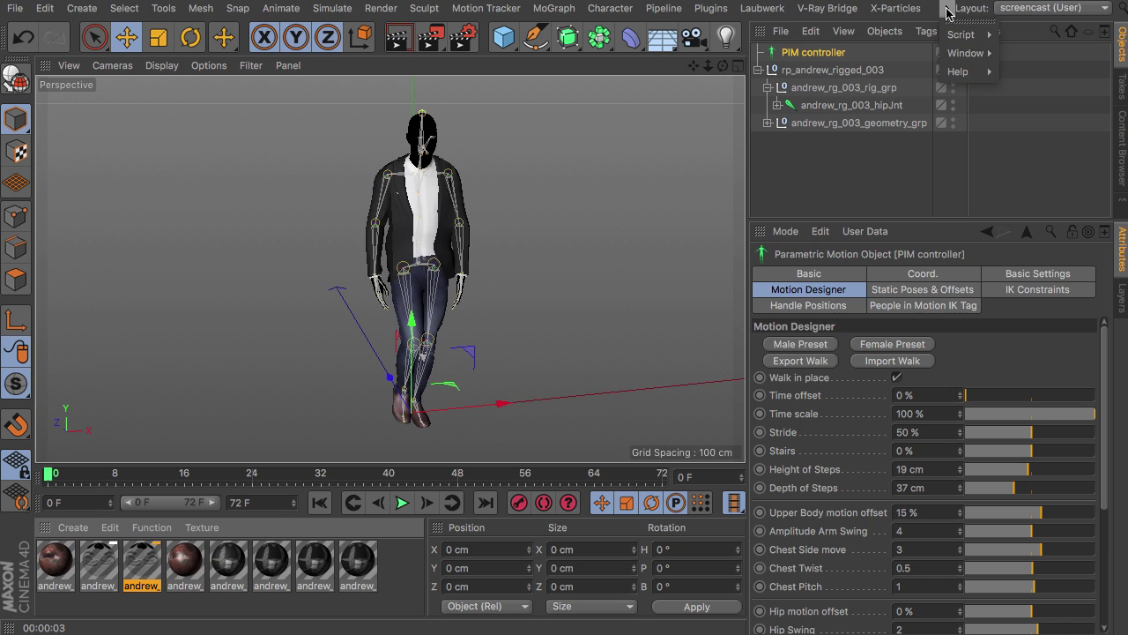
{"action": "mouse_move", "coordinate": [951, 58]}
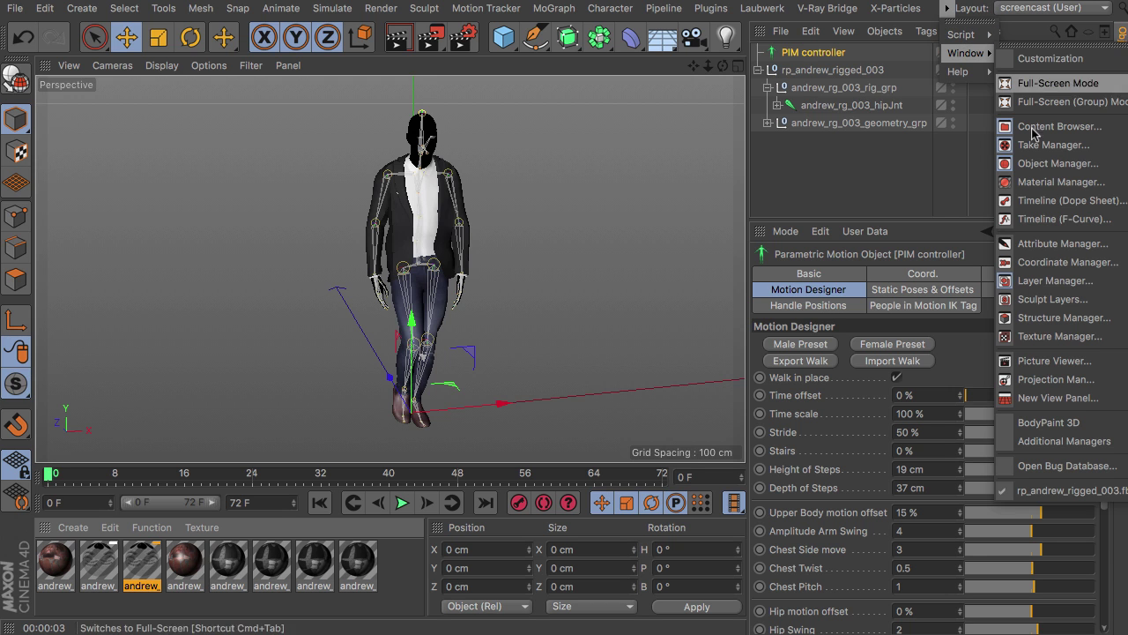
{"action": "left_click", "coordinate": [1060, 335]}
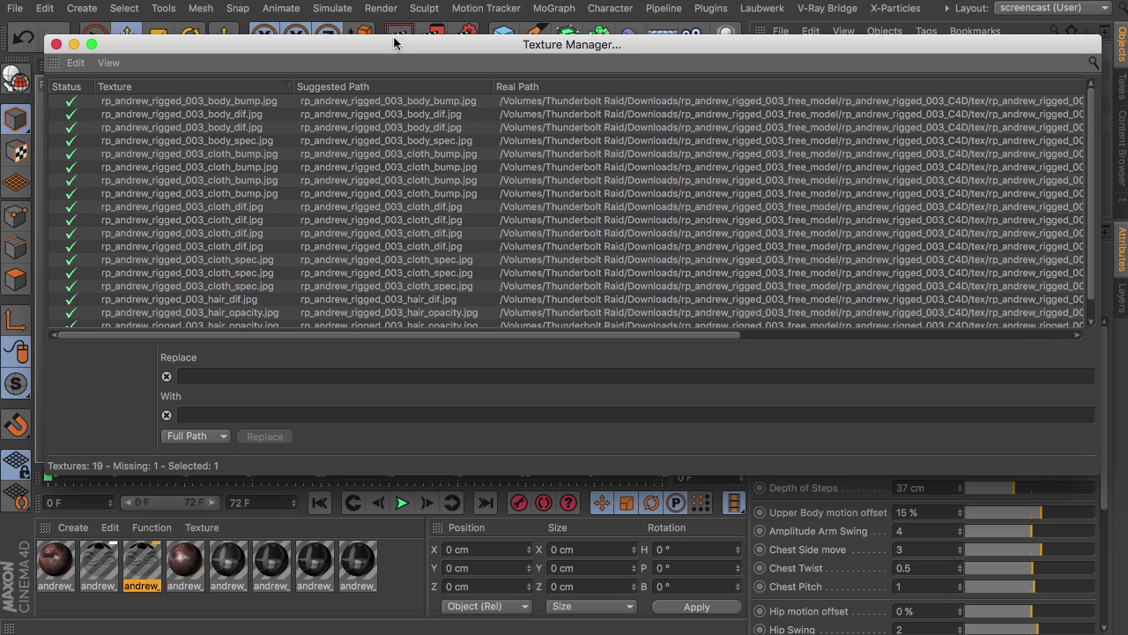
{"action": "double_click", "coordinate": [407, 48]}
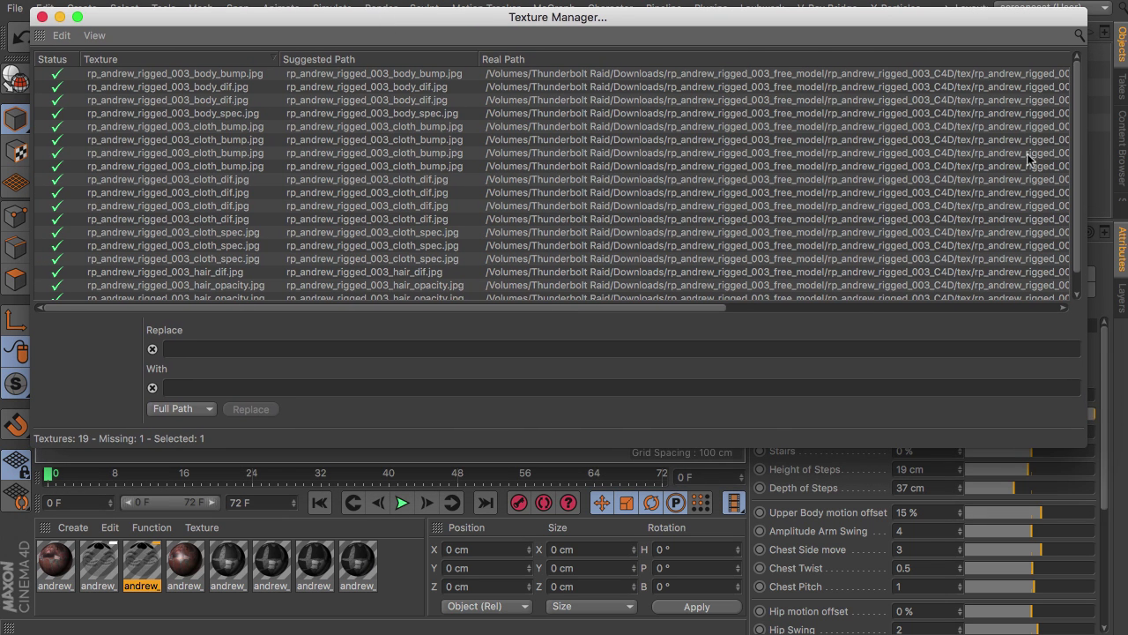
{"action": "scroll", "coordinate": [1076, 115], "scroll_direction": "down", "scroll_amount": 2}
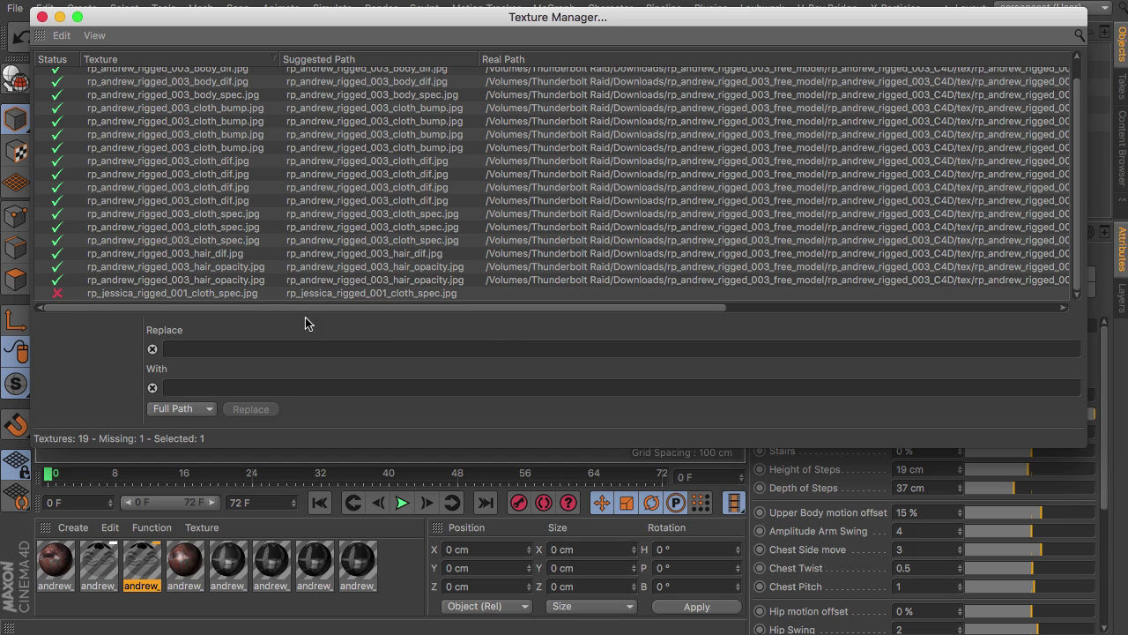
{"action": "left_click_drag", "start_coordinate": [291, 308], "coordinate": [697, 319]}
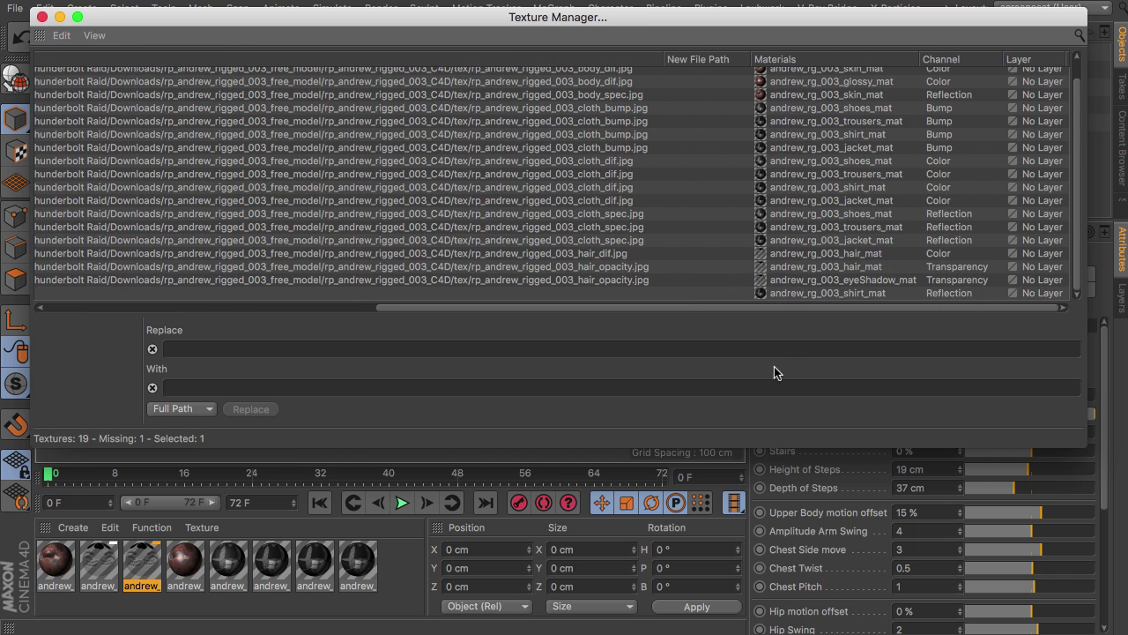
{"action": "double_click", "coordinate": [764, 293]}
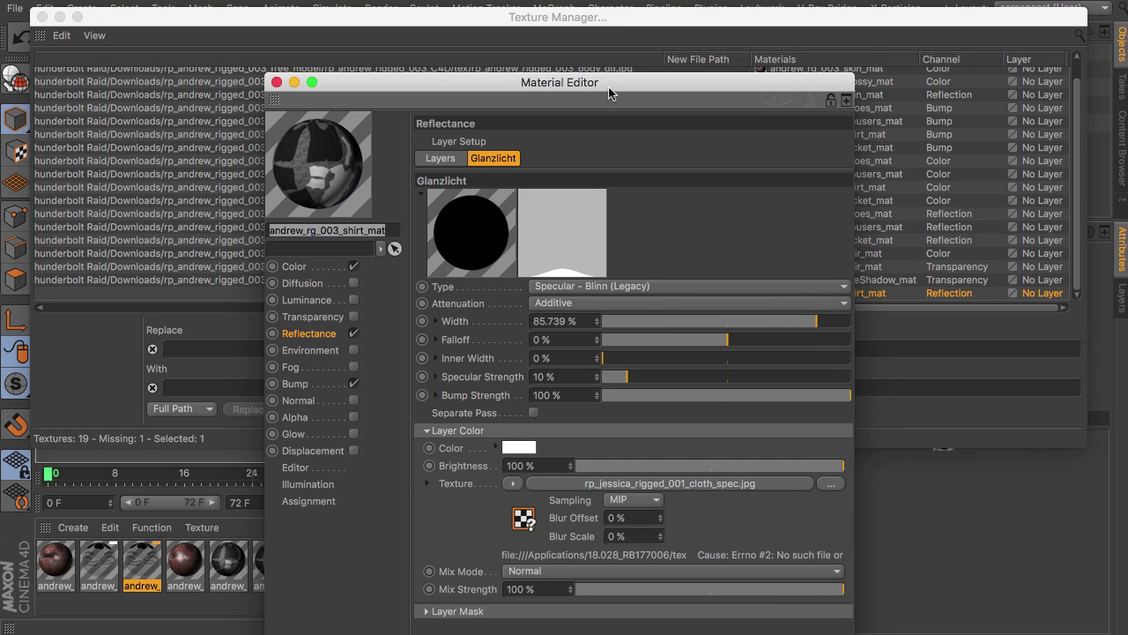
Step: Relink the shirt material's reflection texture to rp_andrew_rigged_003_cloth_spec.jpg from the tex folder
{"action": "left_click_drag", "start_coordinate": [610, 92], "coordinate": [591, 32]}
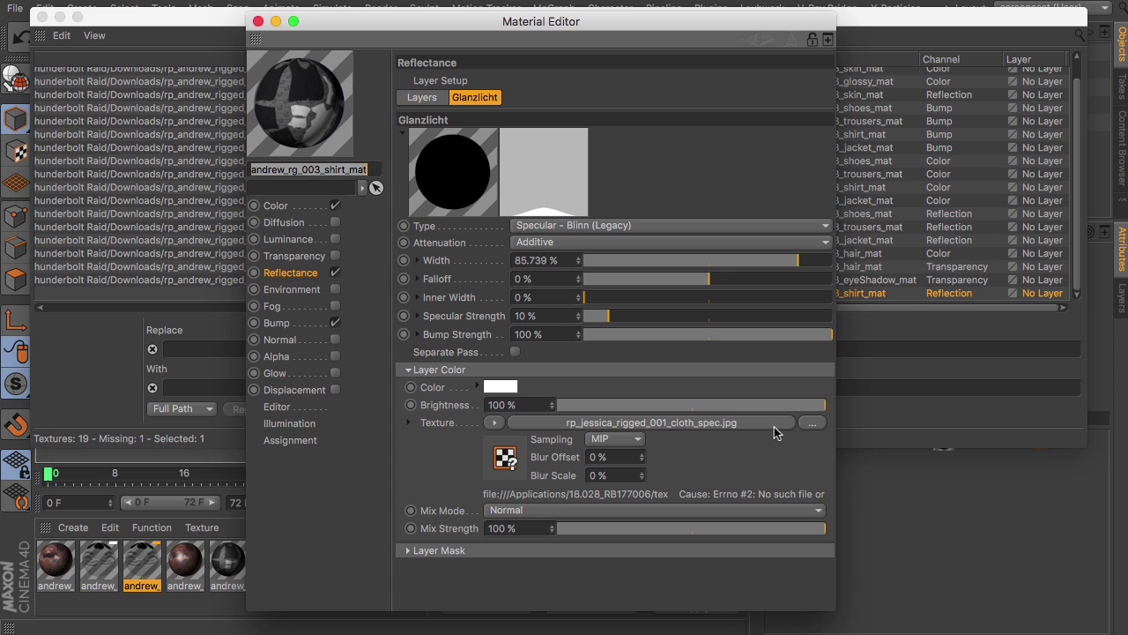
{"action": "left_click", "coordinate": [811, 423]}
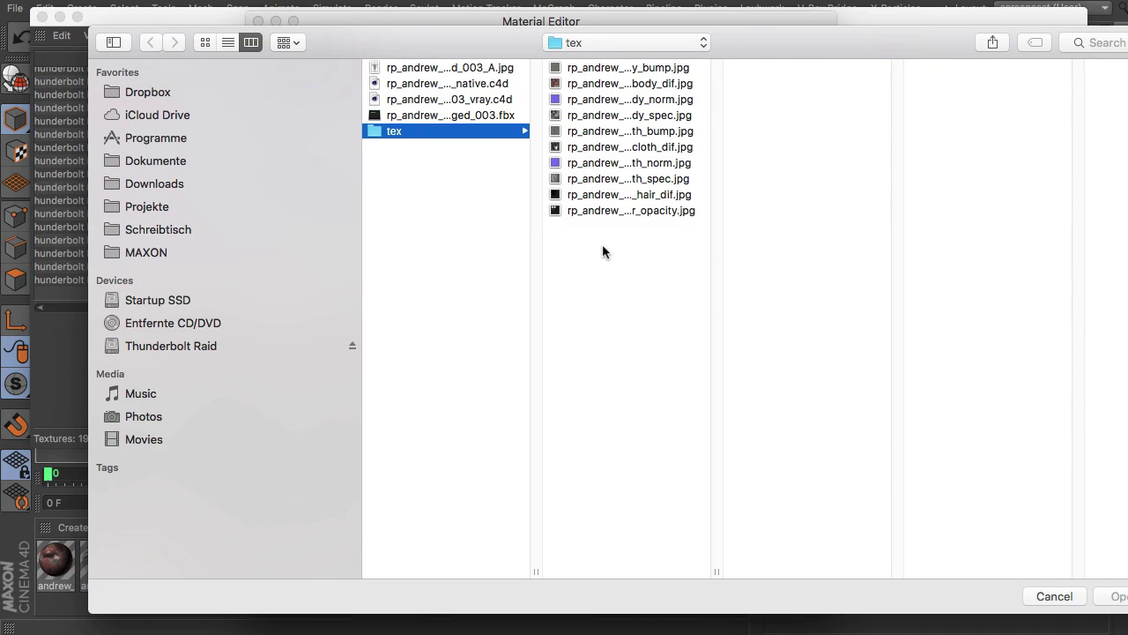
{"action": "left_click_drag", "start_coordinate": [716, 571], "coordinate": [884, 552]}
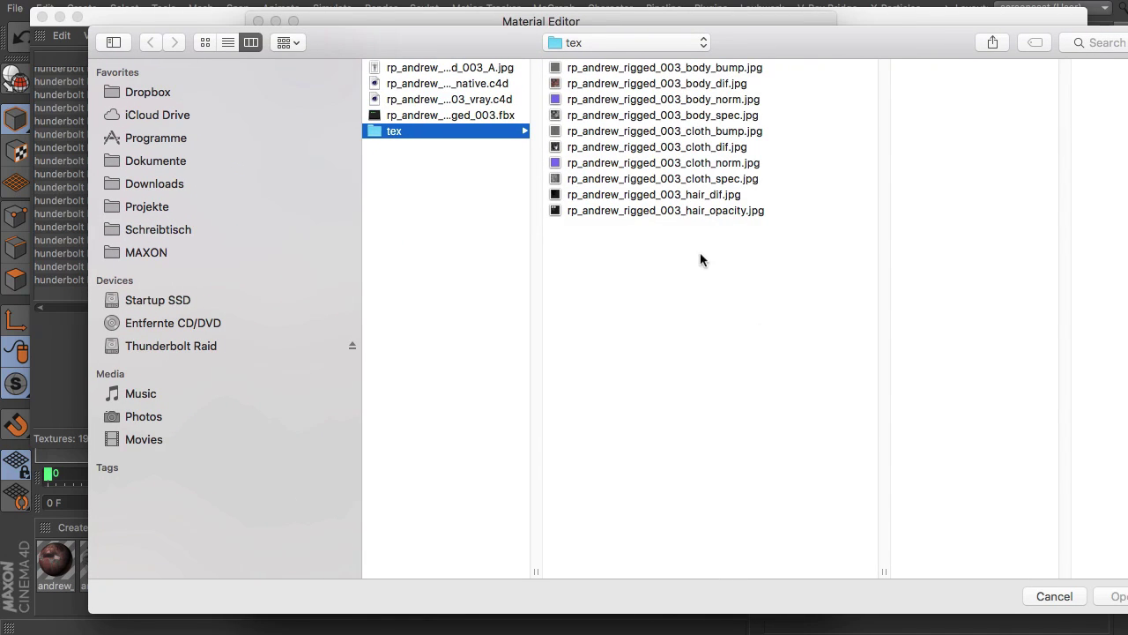
{"action": "left_click", "coordinate": [716, 179]}
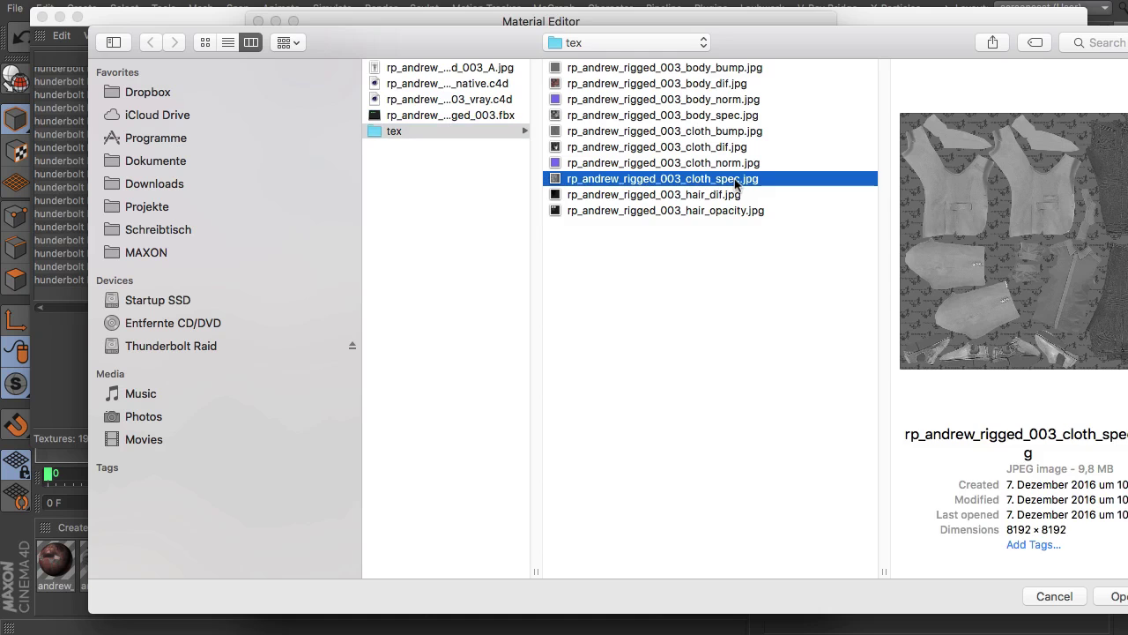
{"action": "left_click", "coordinate": [1117, 597]}
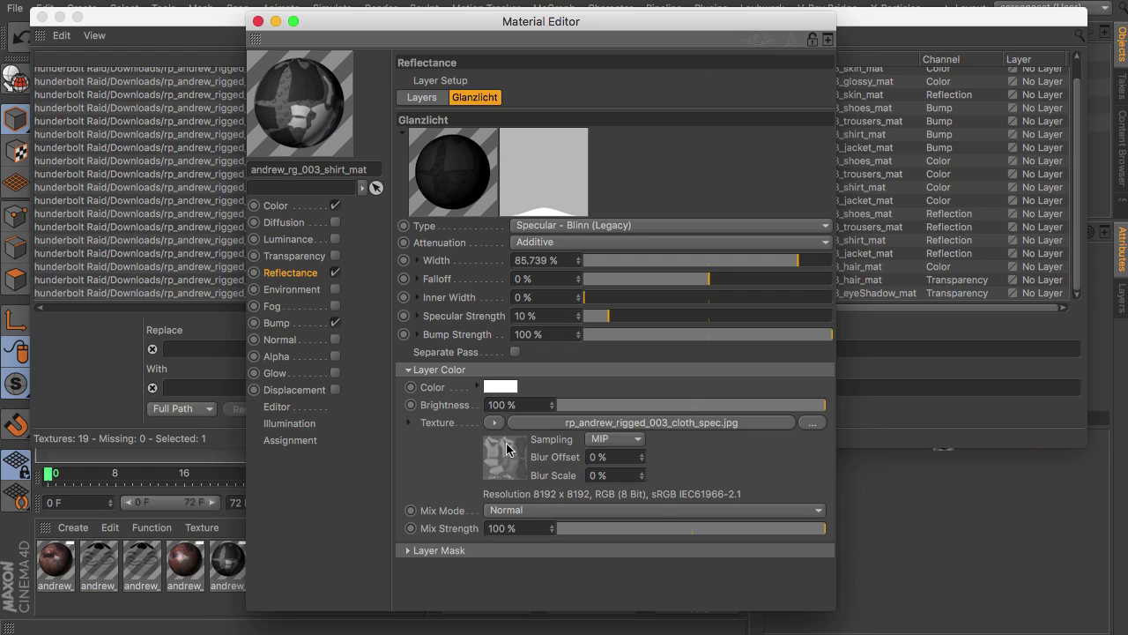
{"action": "left_click", "coordinate": [257, 21]}
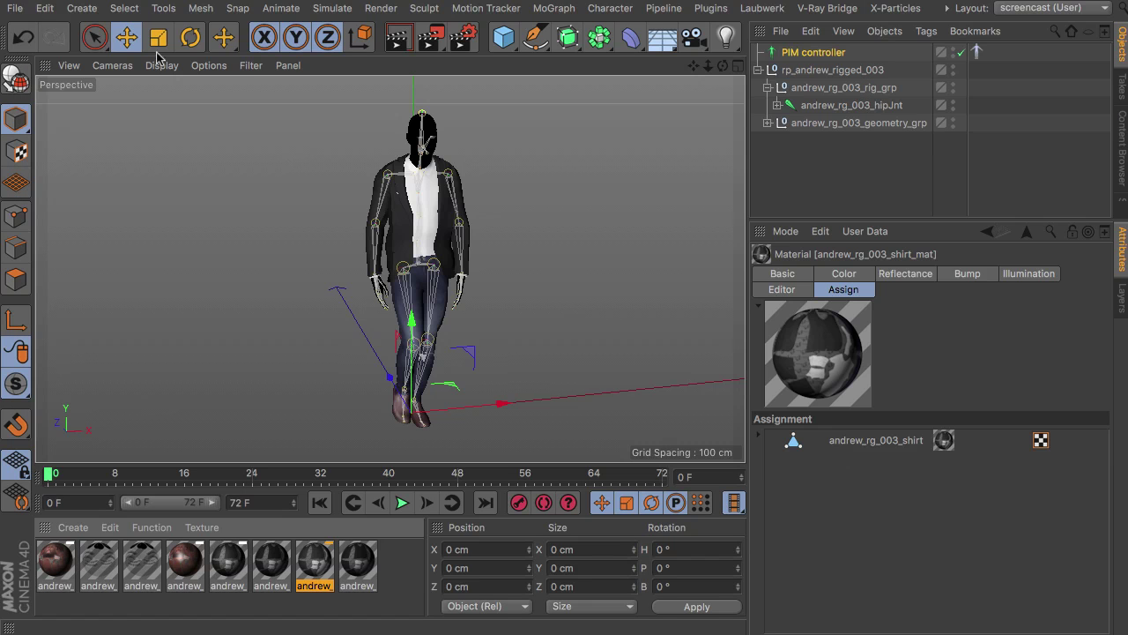
Step: Render the Perspective view to confirm Andrew appears fully textured without errors
{"action": "left_click", "coordinate": [398, 37]}
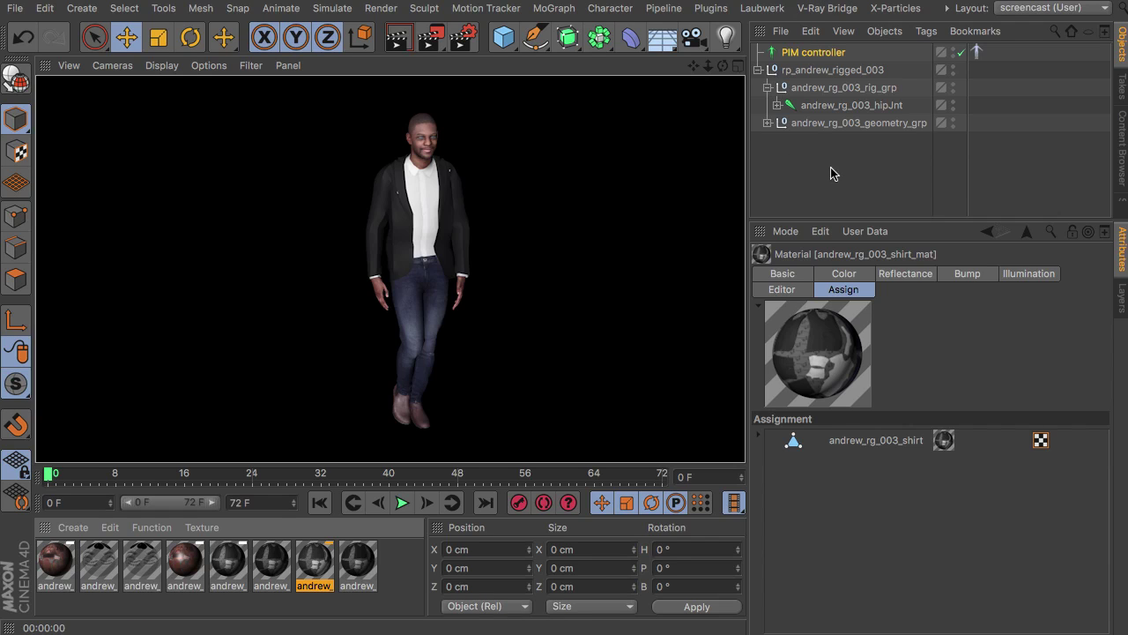
{"action": "left_click_drag", "start_coordinate": [968, 188], "coordinate": [985, 188]}
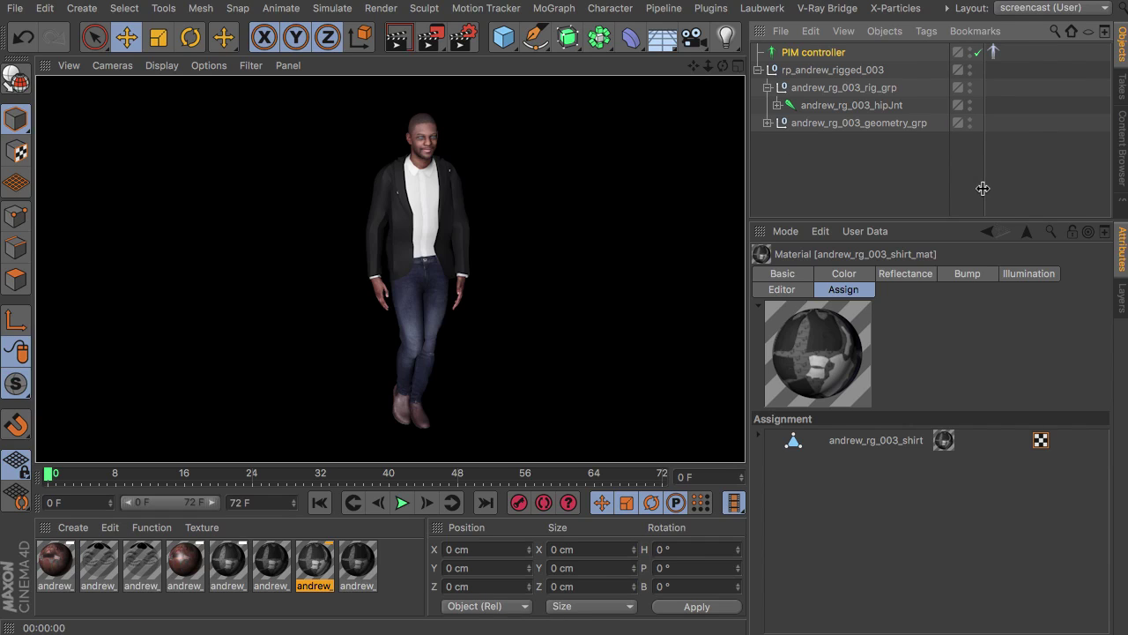